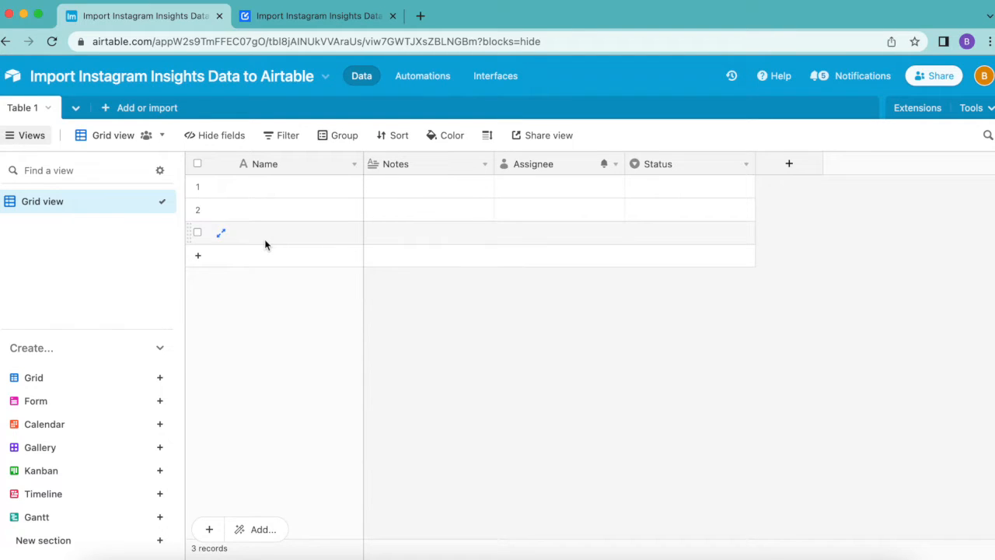
Step: Add the Data Fetcher extension to the base from the extensions marketplace and sign up for it with Google
{"action": "left_click", "coordinate": [331, 15]}
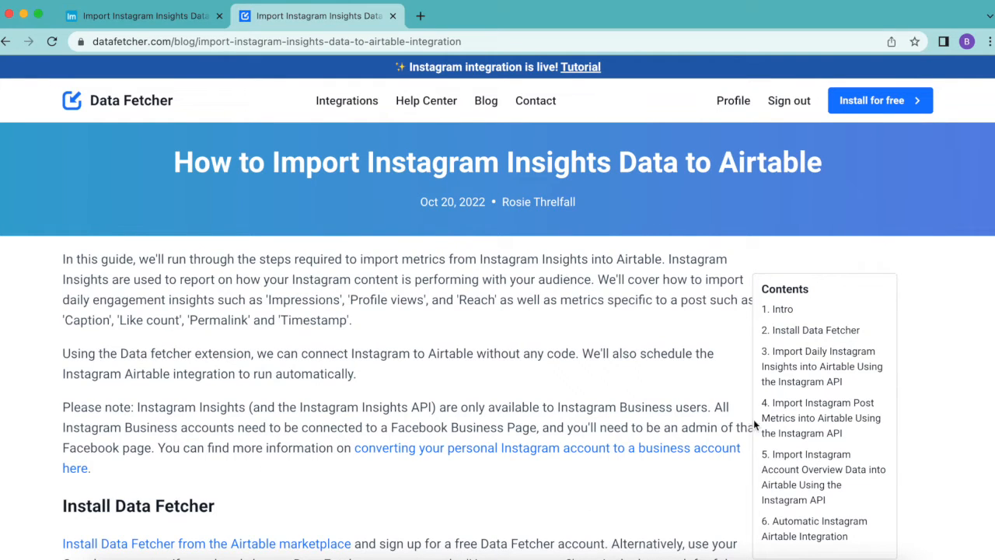
{"action": "left_click", "coordinate": [140, 18]}
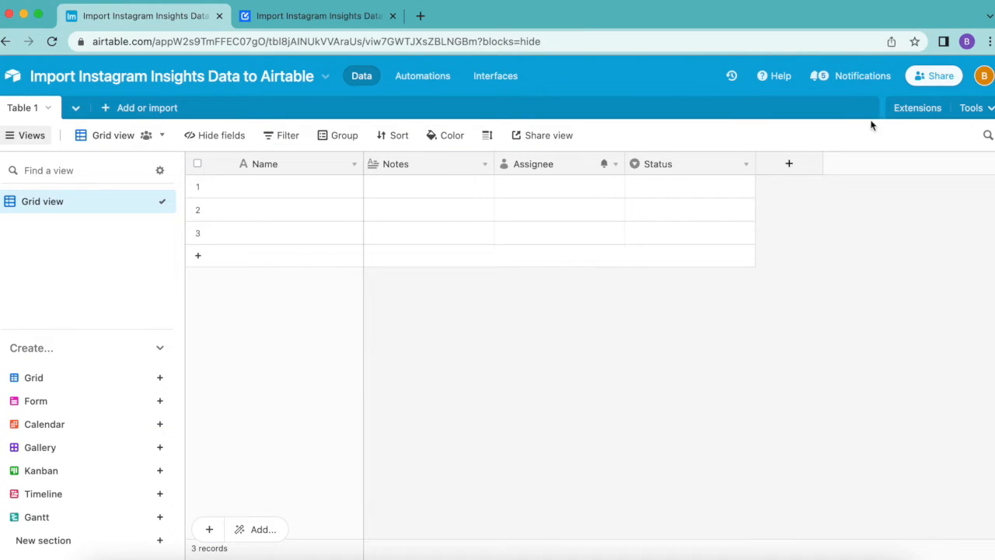
{"action": "left_click", "coordinate": [911, 111]}
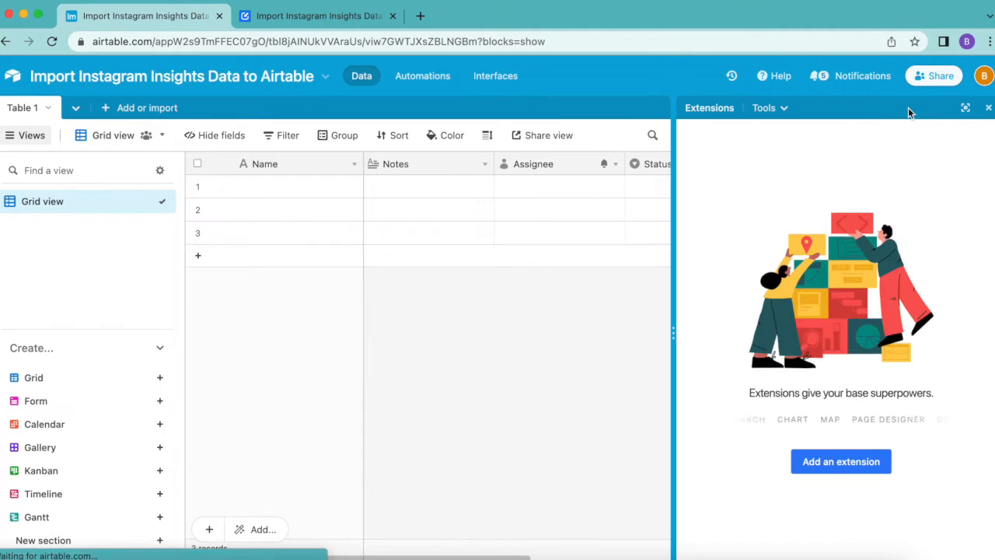
{"action": "left_click", "coordinate": [826, 461]}
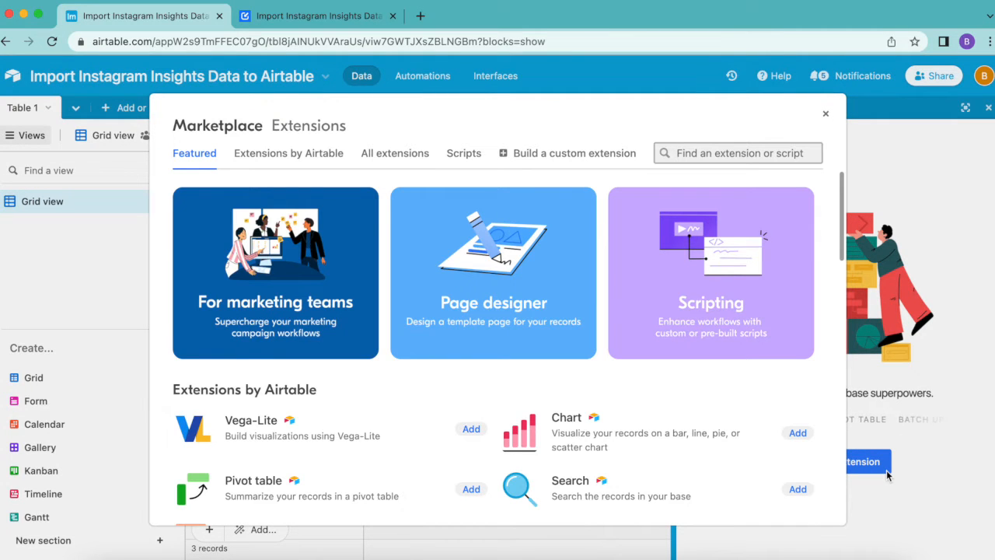
{"action": "type", "text": "data "}
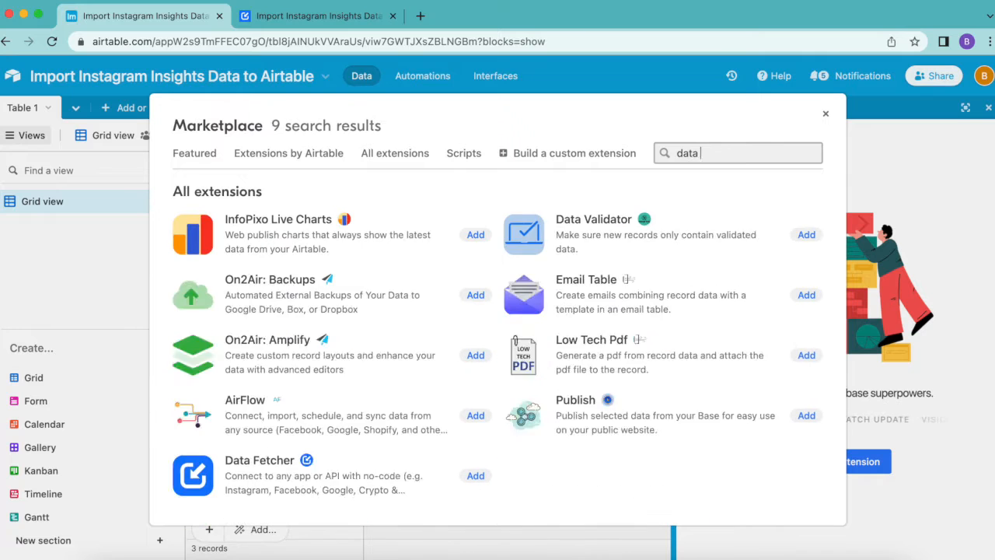
{"action": "type", "text": "fet"}
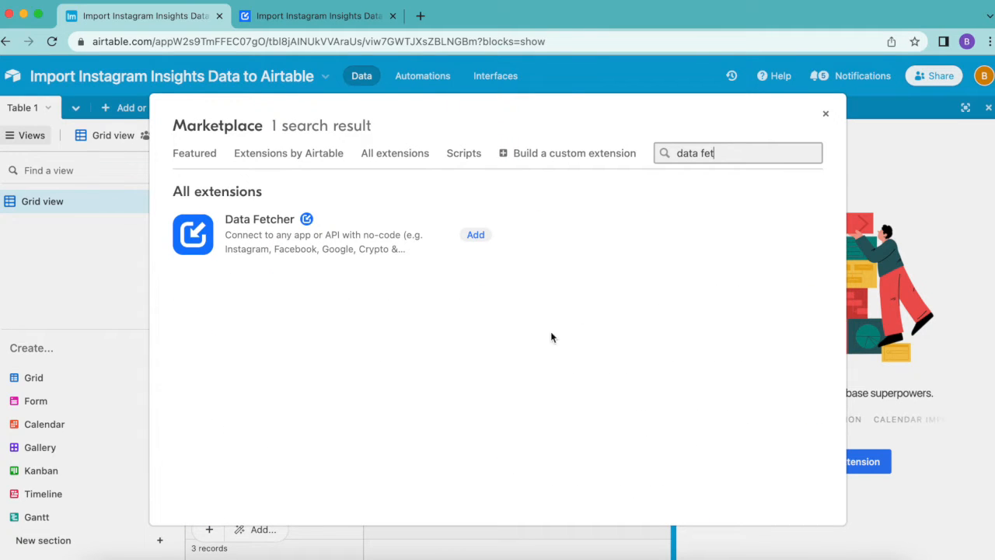
{"action": "left_click", "coordinate": [480, 235]}
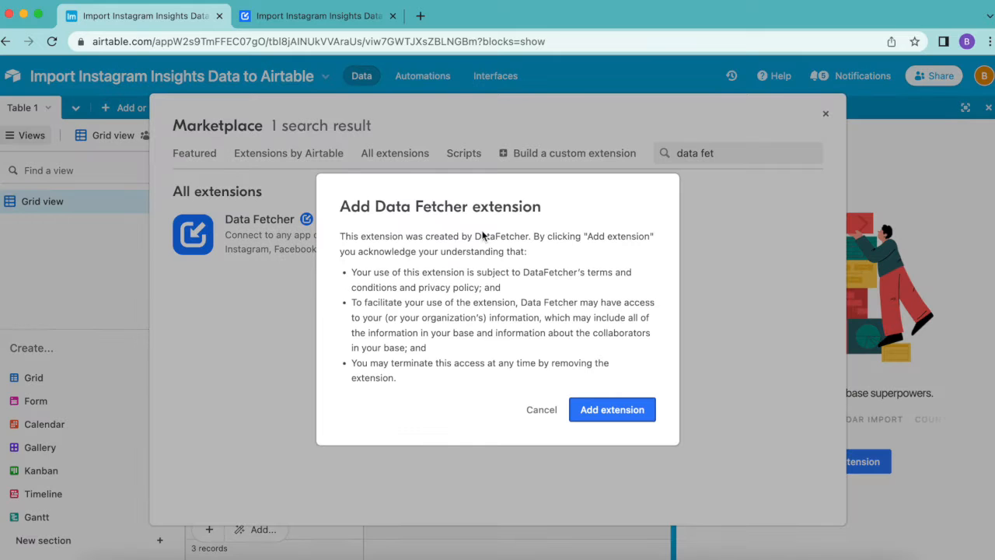
{"action": "left_click", "coordinate": [611, 414]}
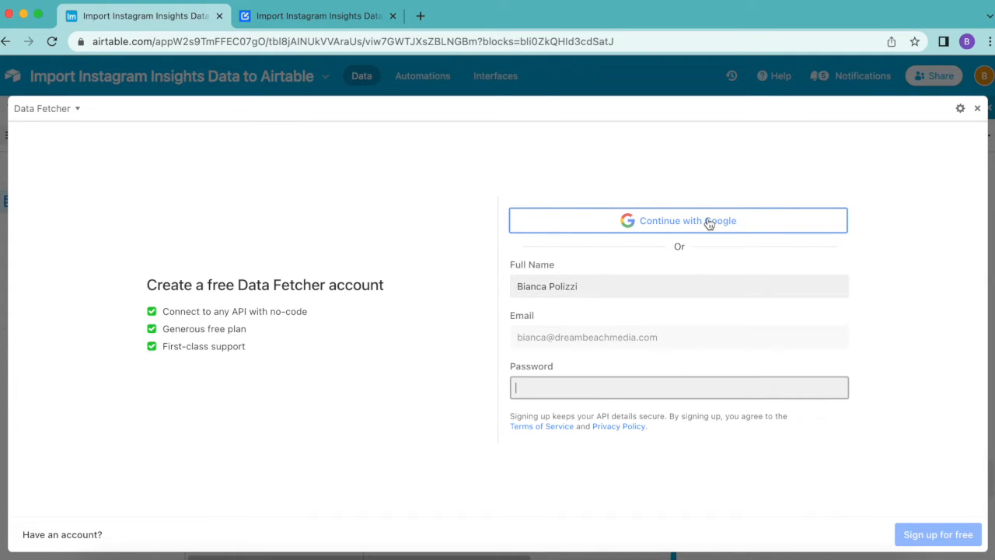
{"action": "left_click", "coordinate": [709, 224]}
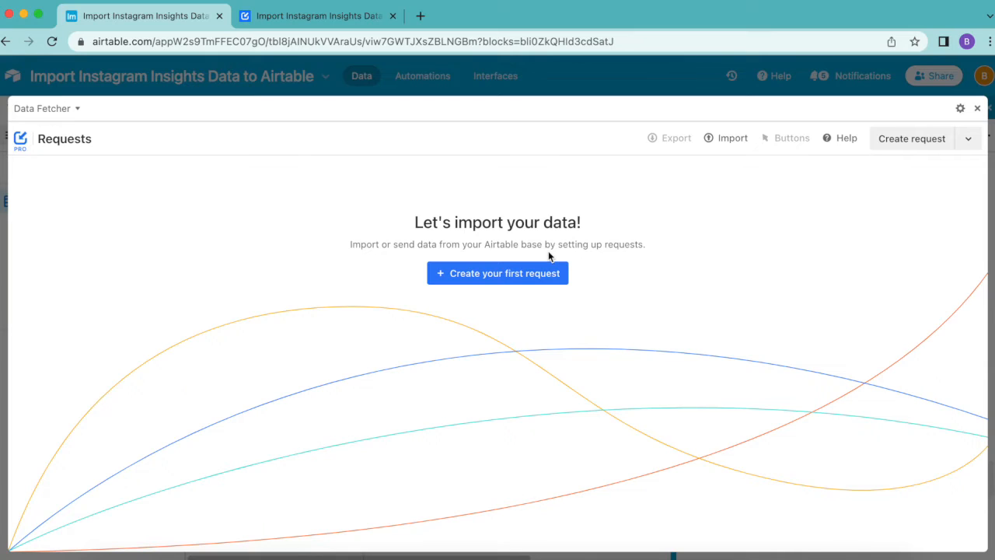
Step: Create a first request named "Fetch Daily Instagram Insights" with Instagram Insights as its application
{"action": "left_click", "coordinate": [510, 274]}
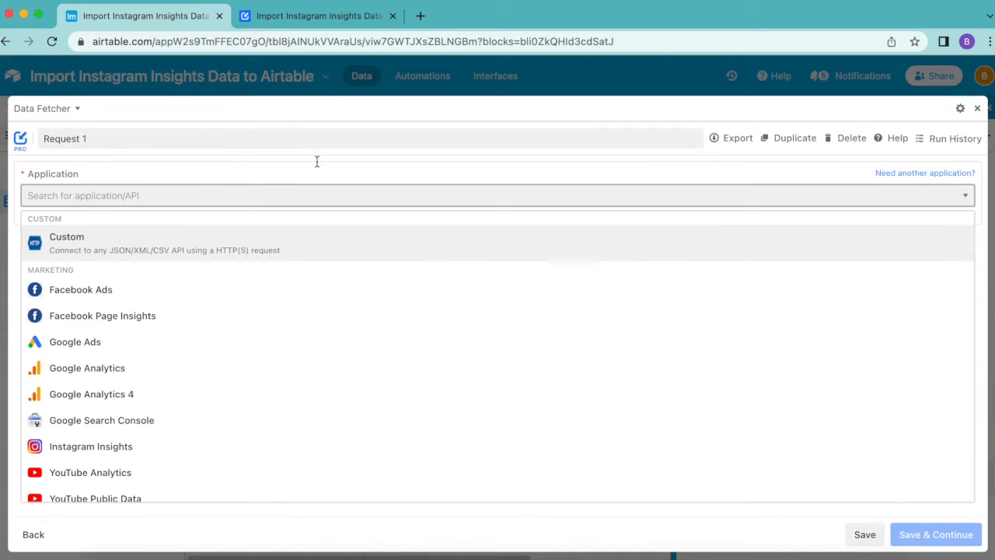
{"action": "left_click", "coordinate": [40, 139]}
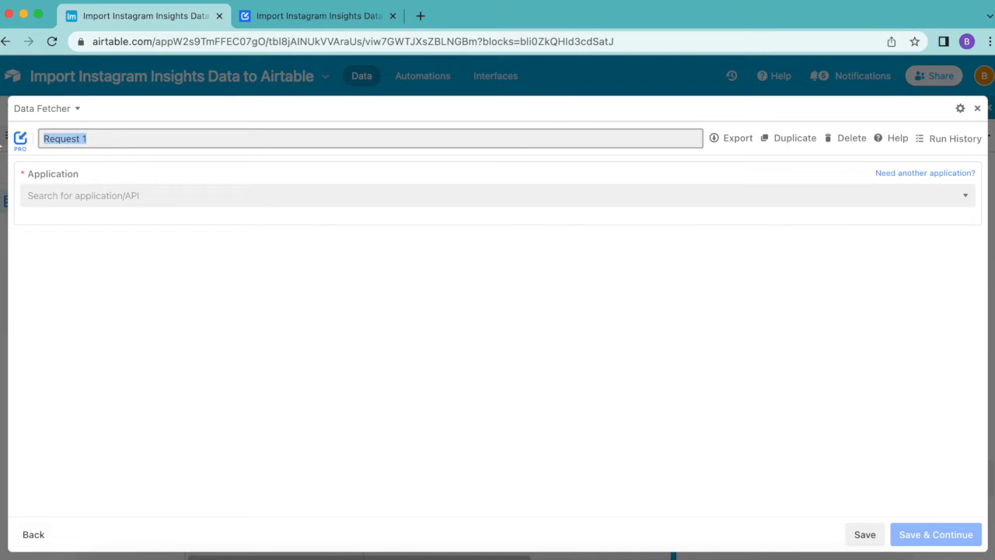
{"action": "type", "text": "Fetch Daily Instagram Insights"}
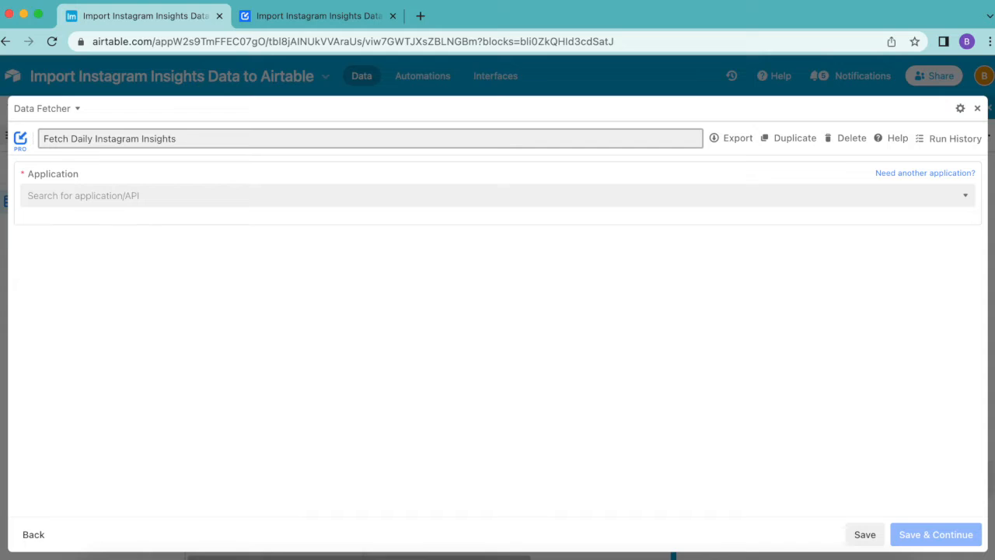
{"action": "left_click", "coordinate": [113, 197]}
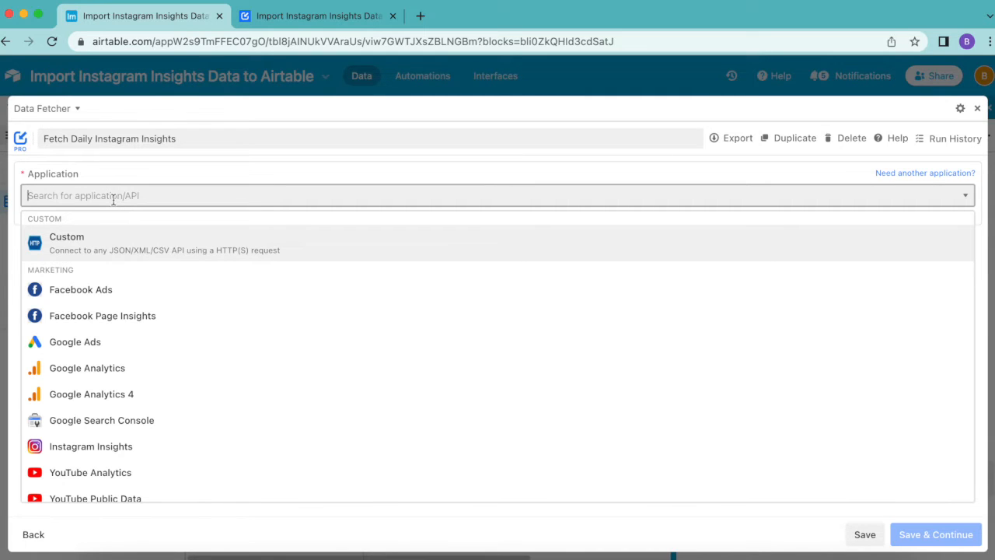
{"action": "type", "text": "ins"}
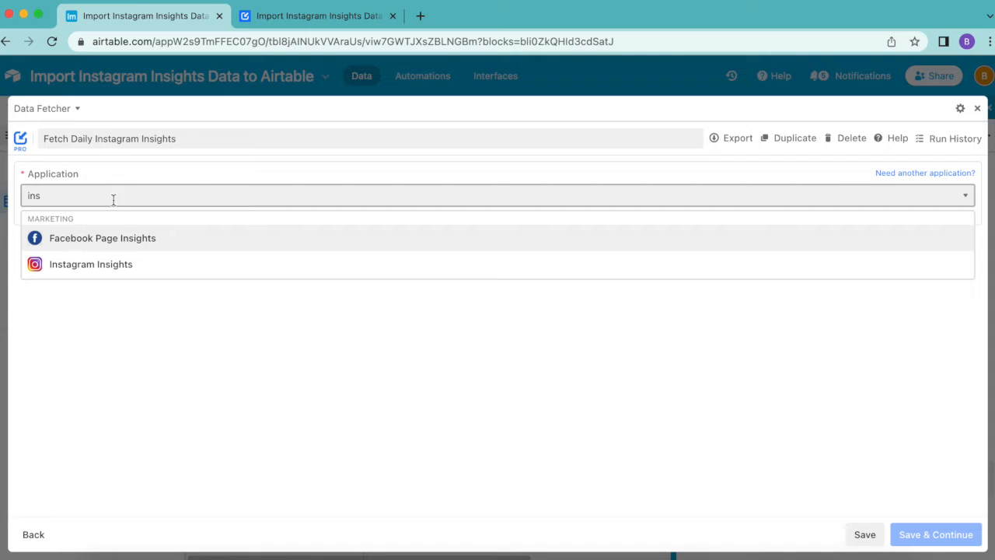
{"action": "left_click", "coordinate": [116, 269]}
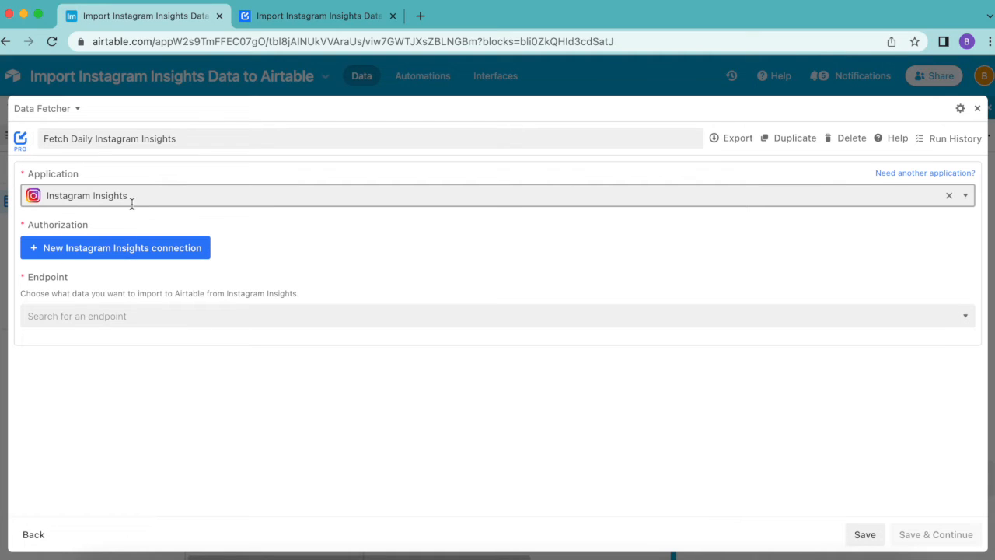
Step: Authorize a new Instagram Insights connection through Facebook for the data.fetcher Instagram account and the Data Fetcher page, granting all requested permissions
{"action": "left_click", "coordinate": [119, 250]}
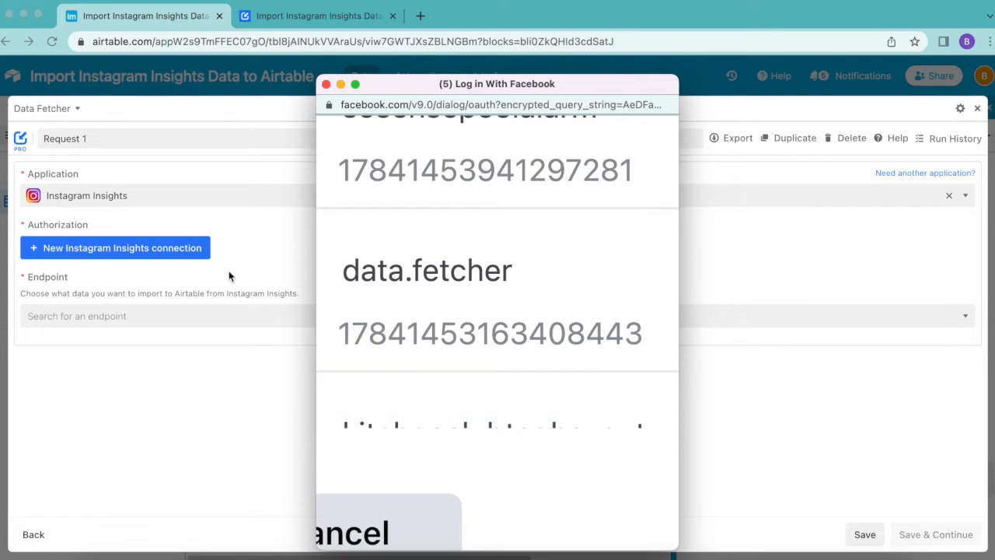
{"action": "scroll", "coordinate": [582, 351], "scroll_direction": "right", "scroll_amount": 6}
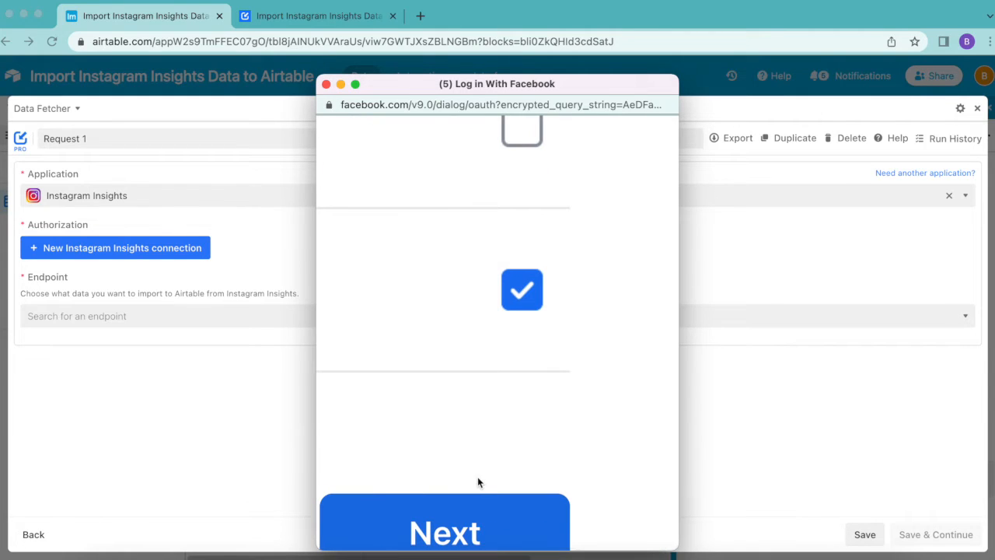
{"action": "left_click", "coordinate": [459, 540]}
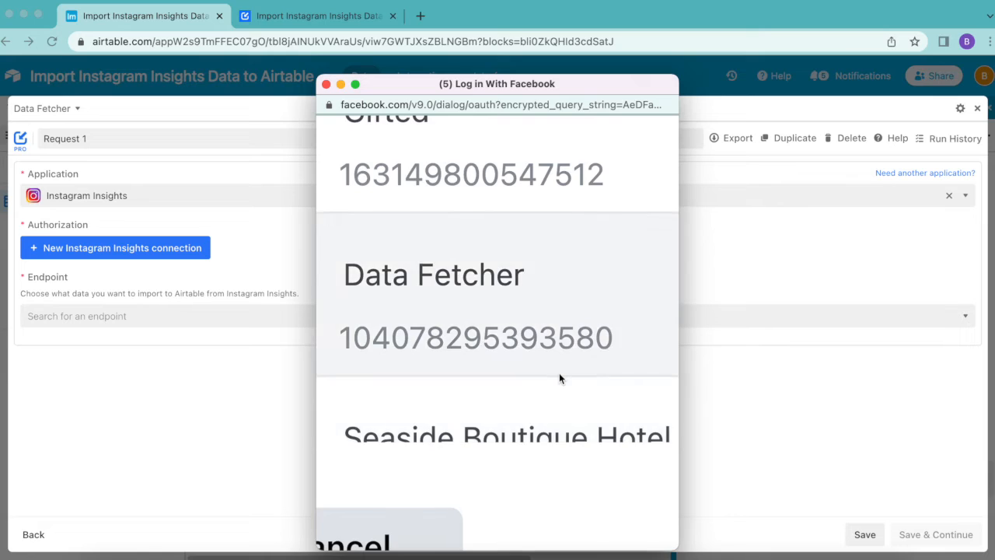
{"action": "scroll", "coordinate": [559, 372], "scroll_direction": "right", "scroll_amount": 5}
{"action": "left_click", "coordinate": [467, 549]}
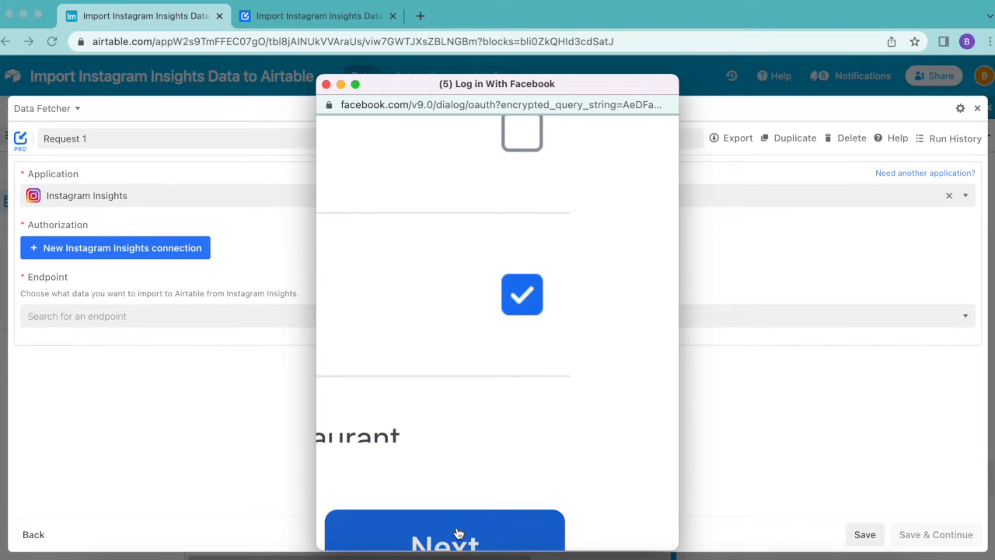
{"action": "scroll", "coordinate": [437, 459], "scroll_direction": "left", "scroll_amount": 5}
{"action": "scroll", "coordinate": [437, 459], "scroll_direction": "up", "scroll_amount": 2}
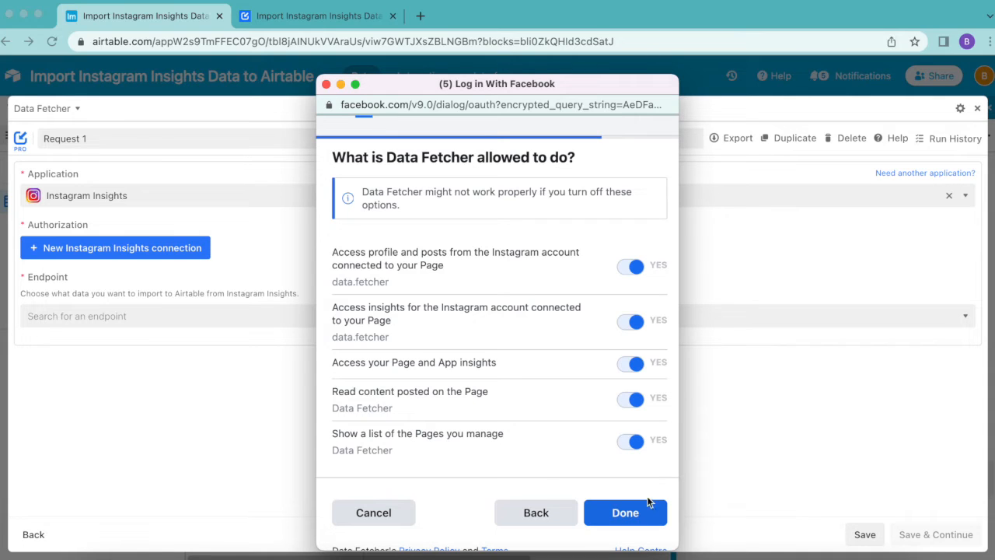
{"action": "left_click", "coordinate": [636, 517]}
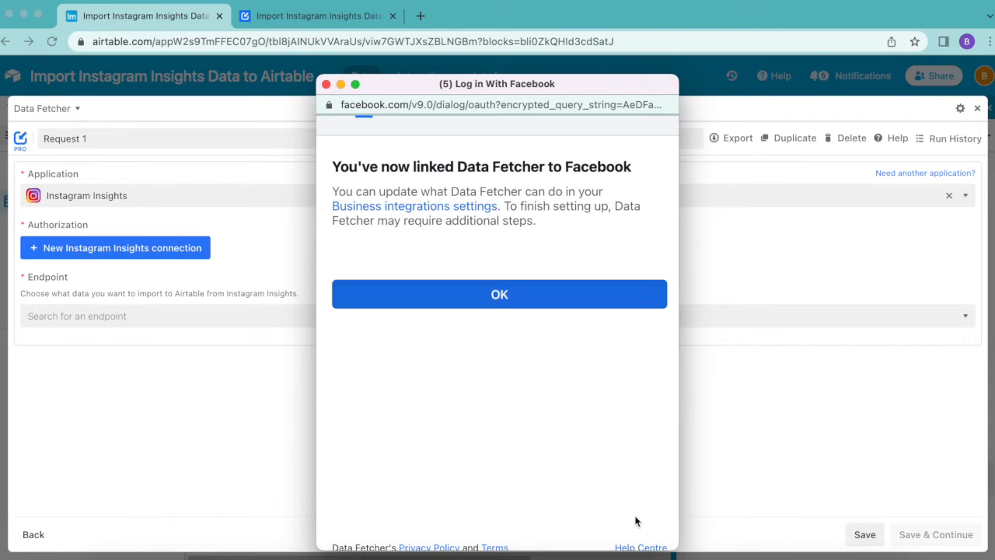
{"action": "left_click", "coordinate": [486, 295]}
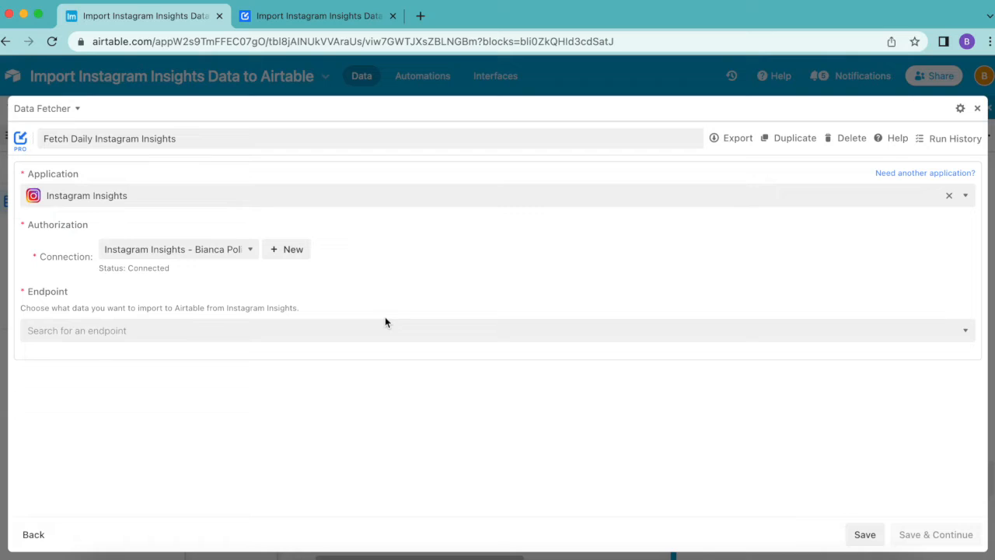
Step: Choose Daily engagement insights as the request's endpoint and save to continue to its settings
{"action": "left_click", "coordinate": [373, 326]}
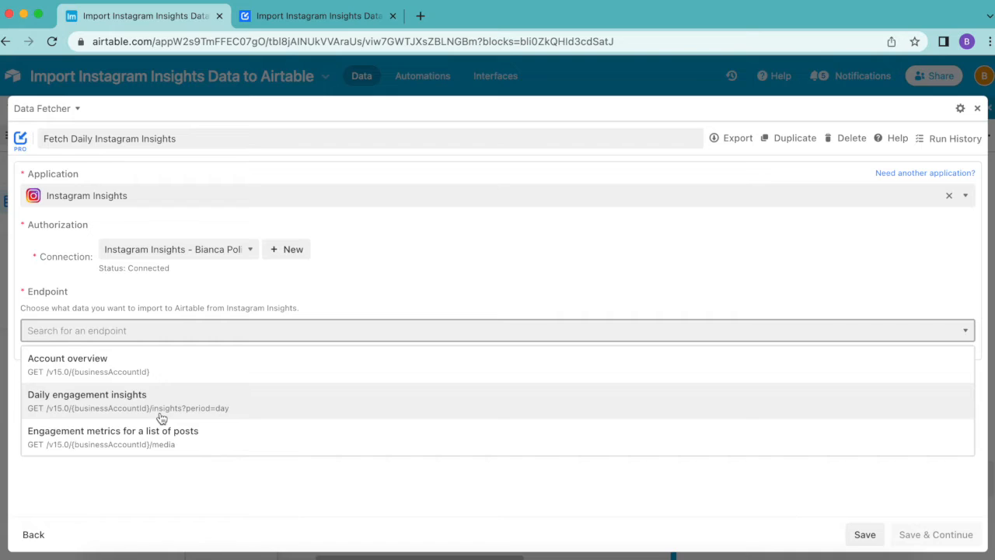
{"action": "left_click", "coordinate": [161, 418]}
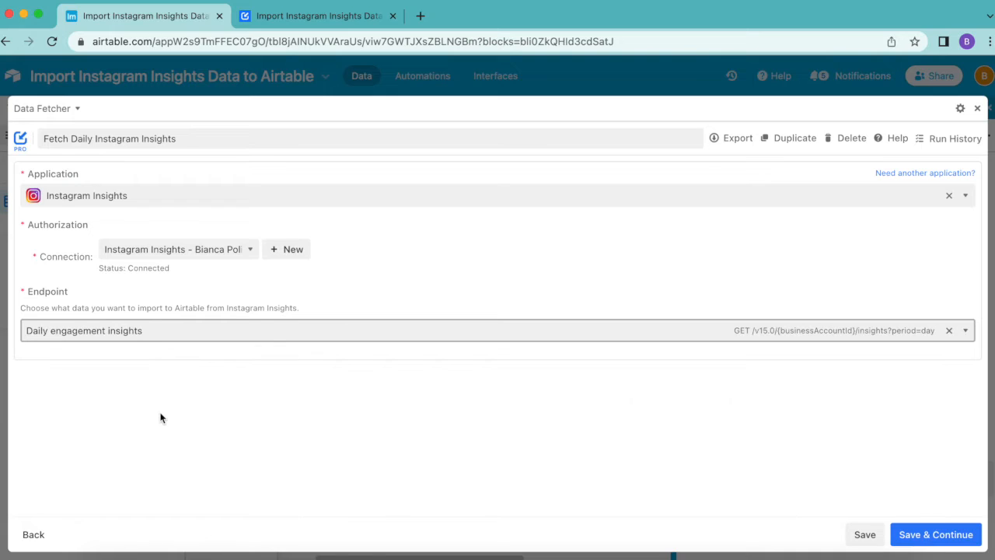
{"action": "left_click", "coordinate": [968, 534]}
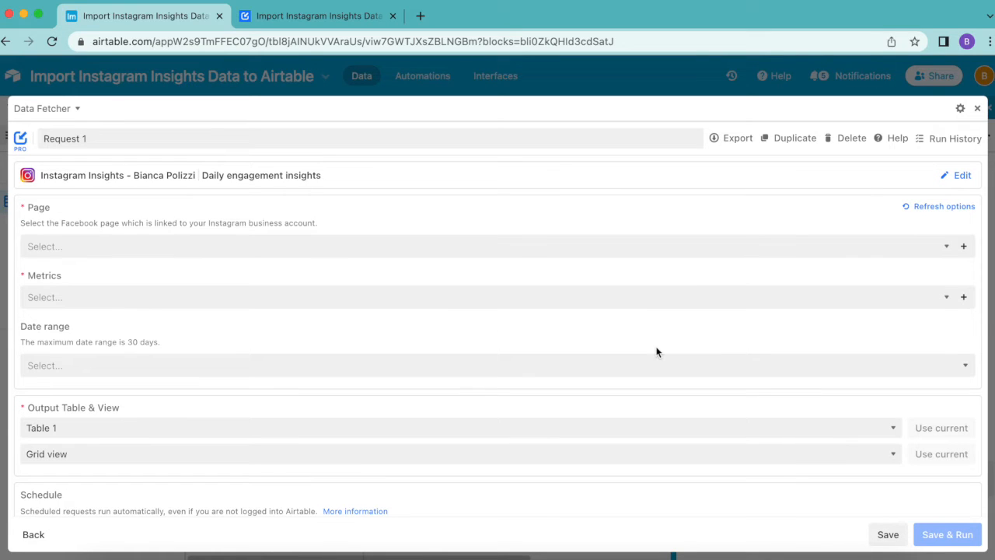
Step: Set the request's page to Data Fetcher and its metrics to Impressions, Profile views and Reach
{"action": "left_click", "coordinate": [346, 234]}
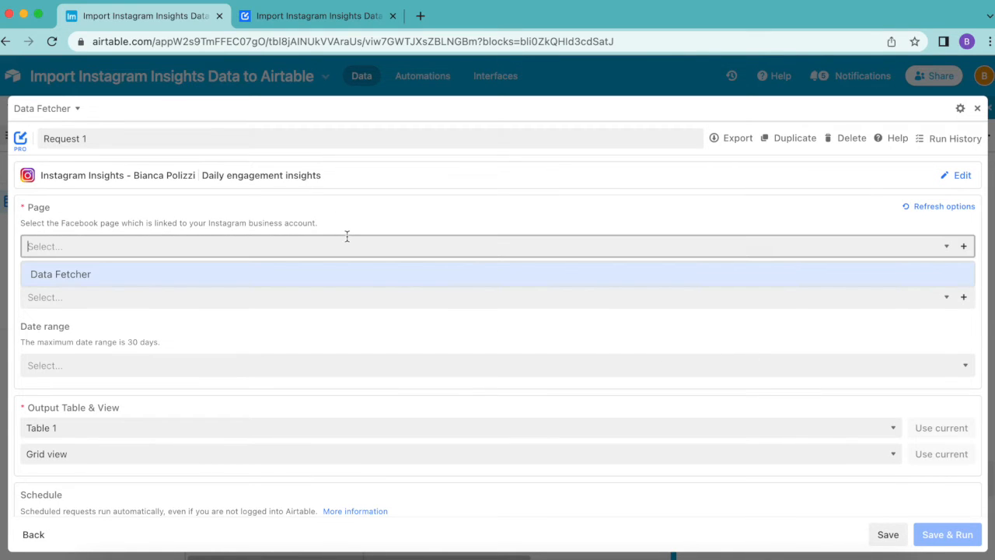
{"action": "left_click", "coordinate": [151, 285]}
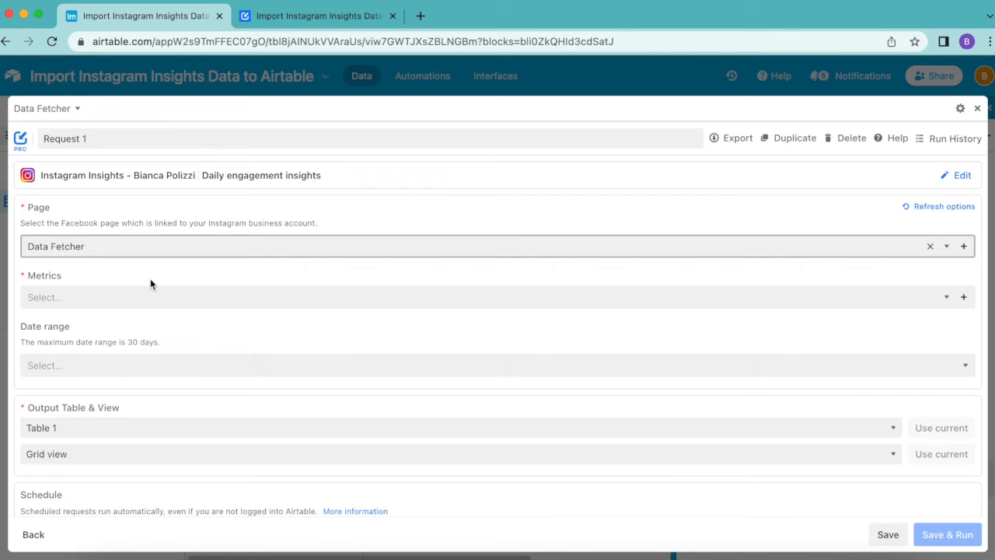
{"action": "left_click", "coordinate": [218, 266]}
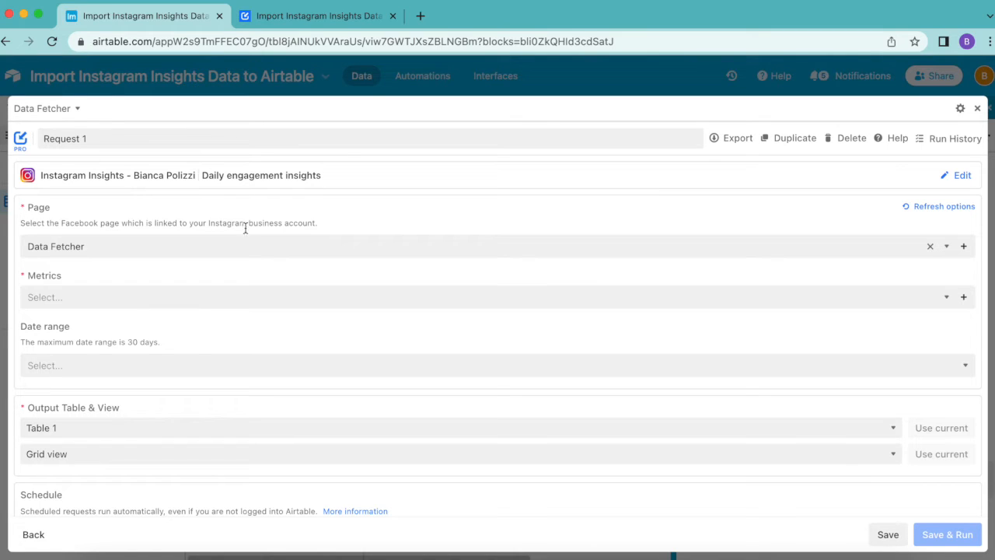
{"action": "left_click", "coordinate": [193, 300]}
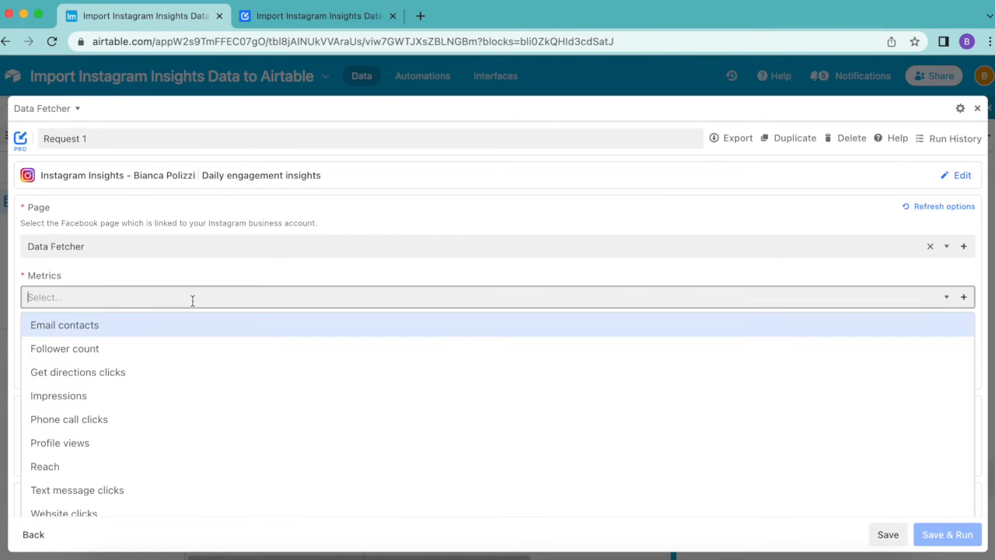
{"action": "left_click", "coordinate": [151, 401]}
{"action": "left_click", "coordinate": [146, 300]}
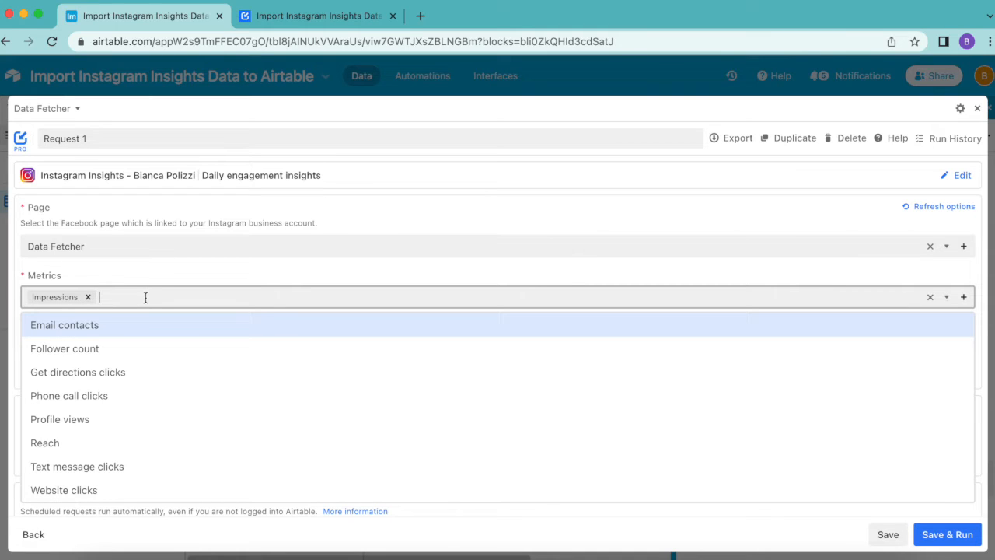
{"action": "left_click", "coordinate": [140, 424]}
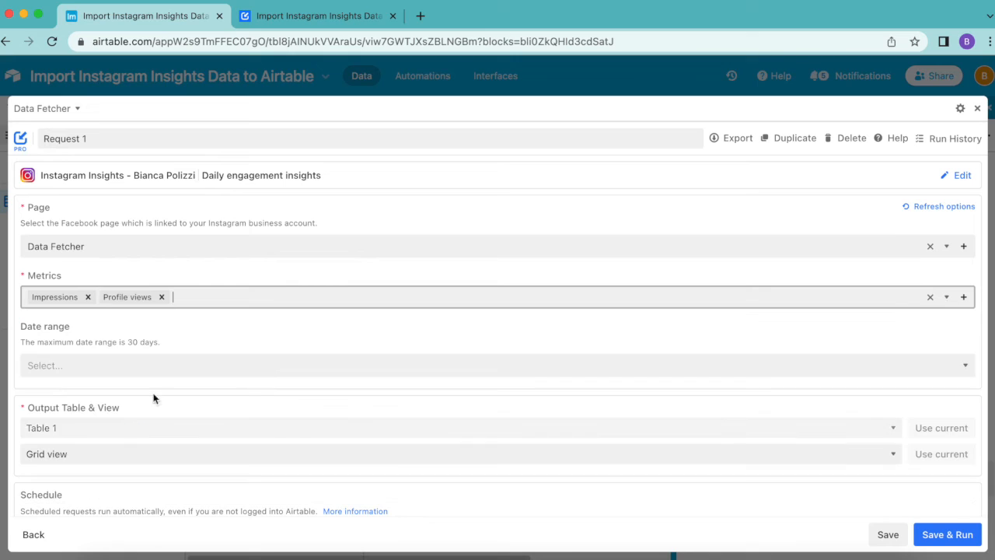
{"action": "left_click", "coordinate": [207, 295]}
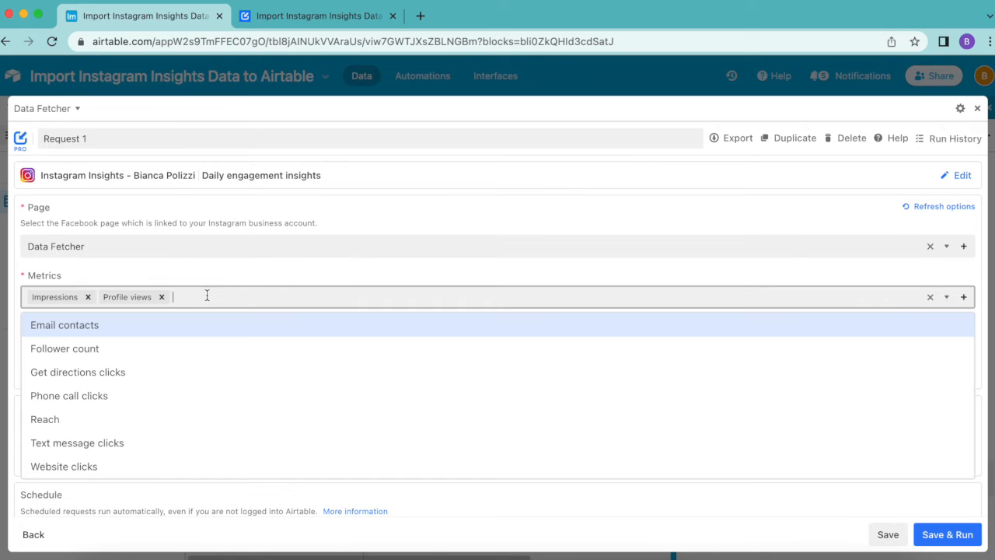
{"action": "left_click", "coordinate": [195, 419]}
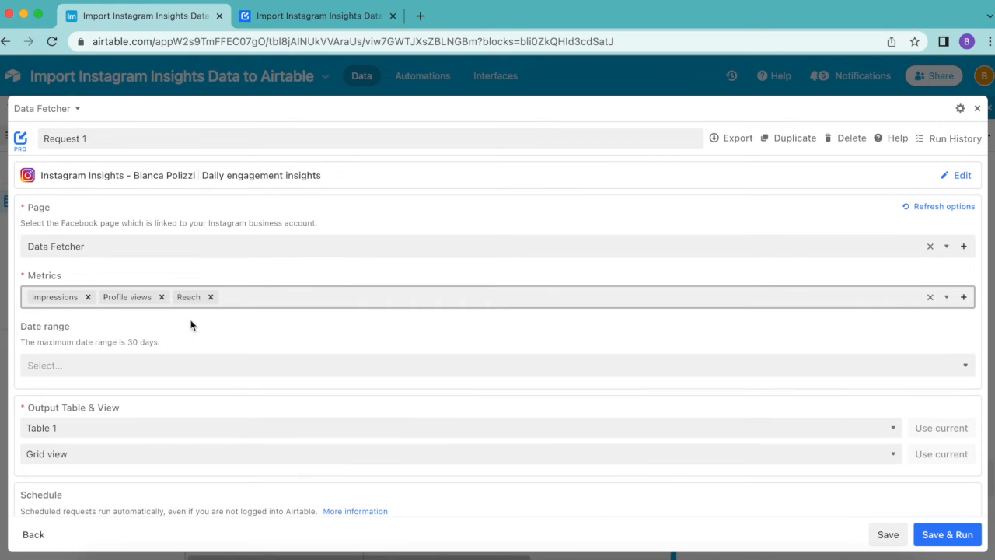
Step: Set the request's date range to Last 30 days and include today
{"action": "left_click", "coordinate": [189, 359]}
{"action": "left_click", "coordinate": [111, 475]}
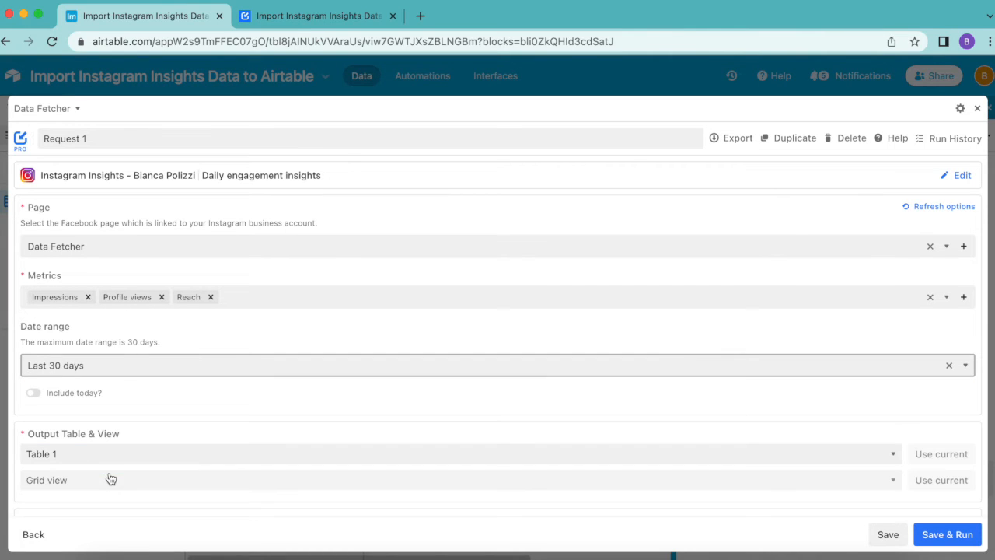
{"action": "left_click", "coordinate": [33, 394]}
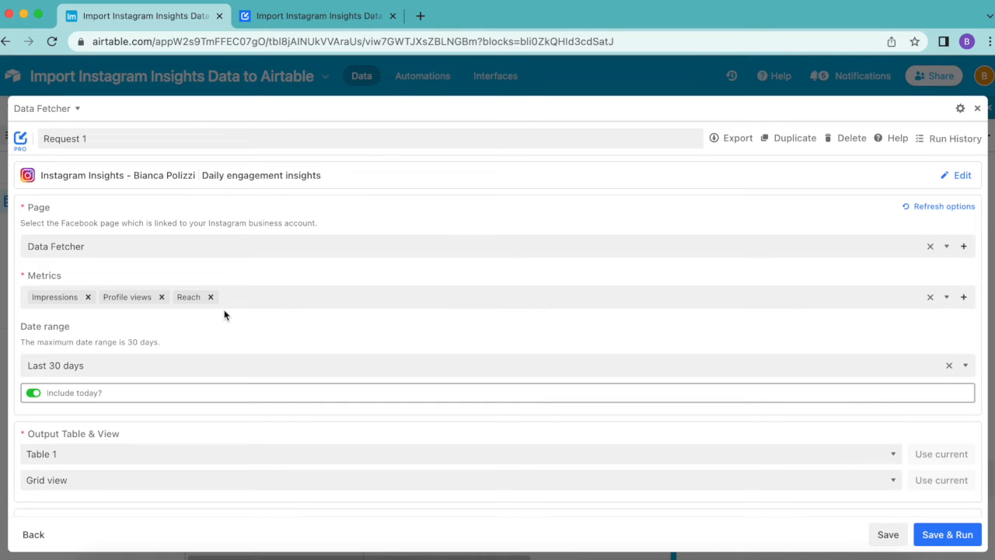
Step: Save and run the request with Table 1 and Grid view as its output, and proceed to the response field mapping
{"action": "scroll", "coordinate": [224, 314], "scroll_direction": "down", "scroll_amount": 4}
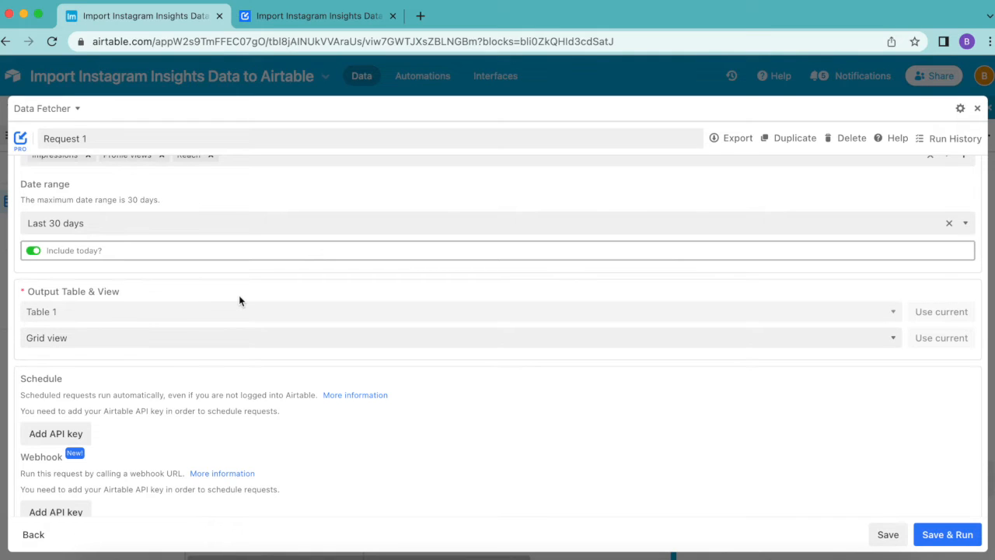
{"action": "scroll", "coordinate": [239, 300], "scroll_direction": "up", "scroll_amount": 1}
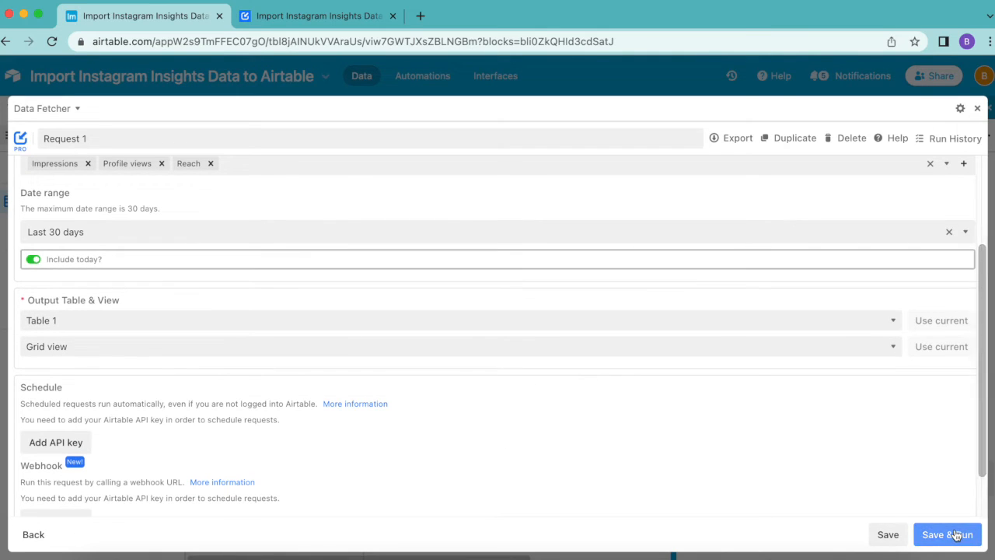
{"action": "left_click", "coordinate": [957, 535]}
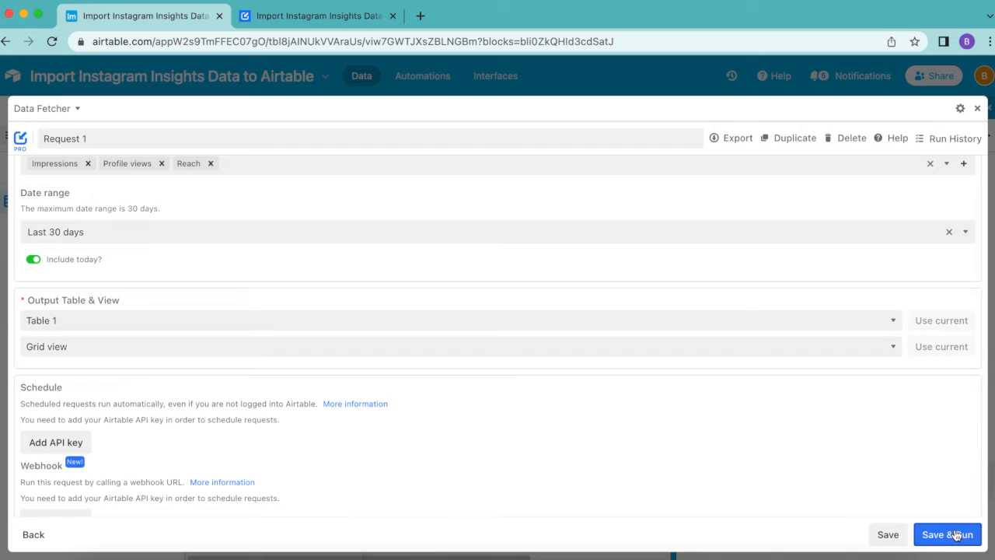
{"action": "left_click", "coordinate": [460, 381]}
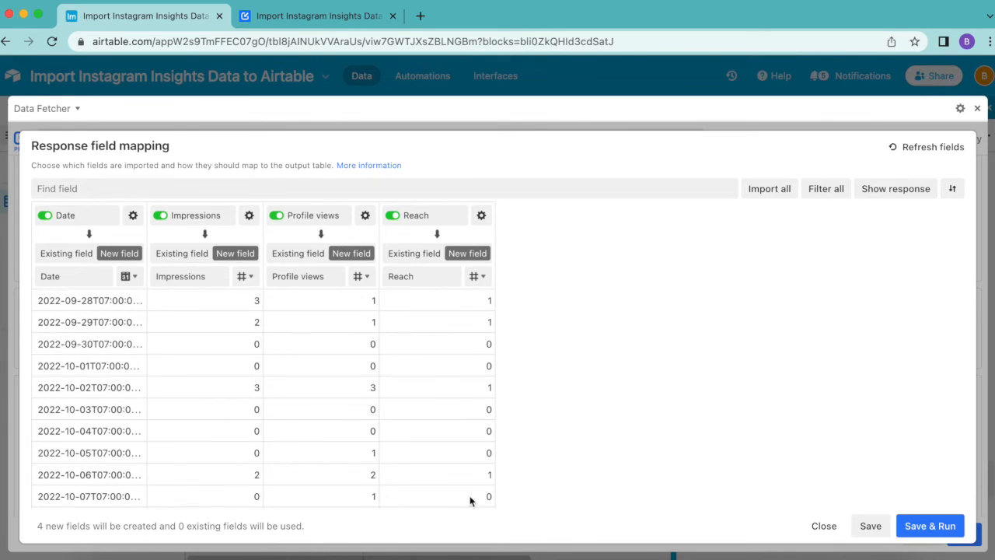
Step: Import Date, Impressions, Profile views and Reach as new fields, save and run the mapping, and show the output table
{"action": "left_click", "coordinate": [393, 217]}
{"action": "left_click", "coordinate": [394, 218]}
{"action": "left_click", "coordinate": [944, 527]}
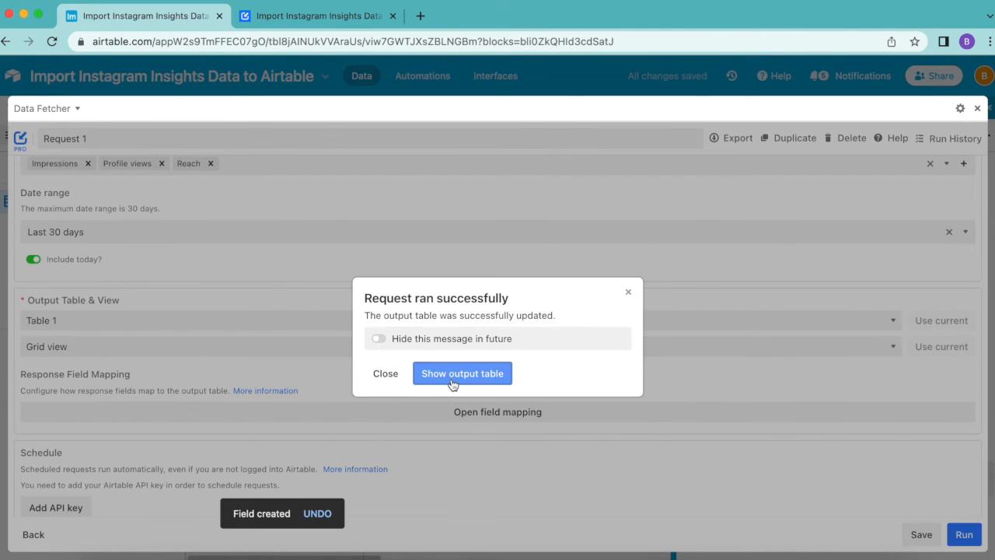
{"action": "left_click", "coordinate": [452, 384]}
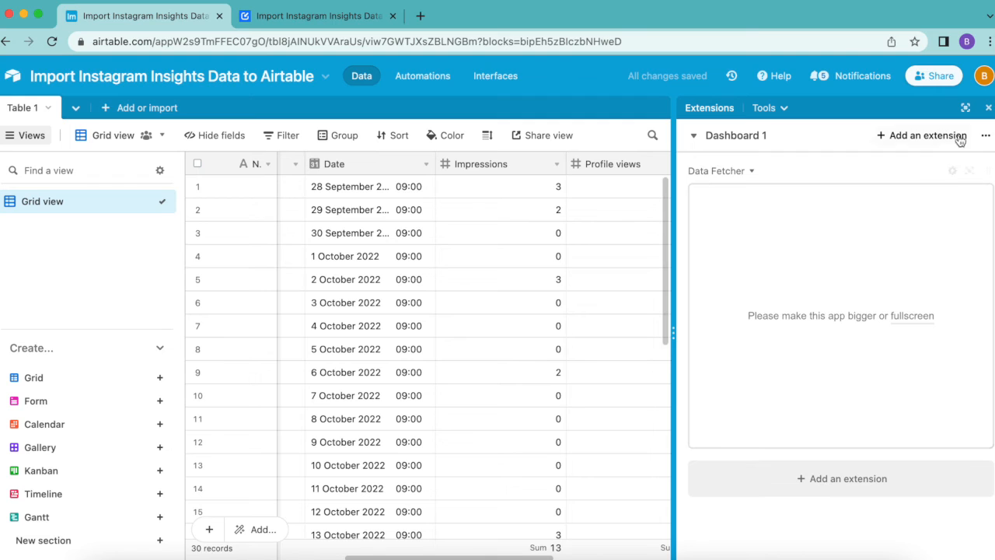
Step: Close the extensions area and review the imported daily insights records in Table 1 through to the last row
{"action": "left_click", "coordinate": [988, 108]}
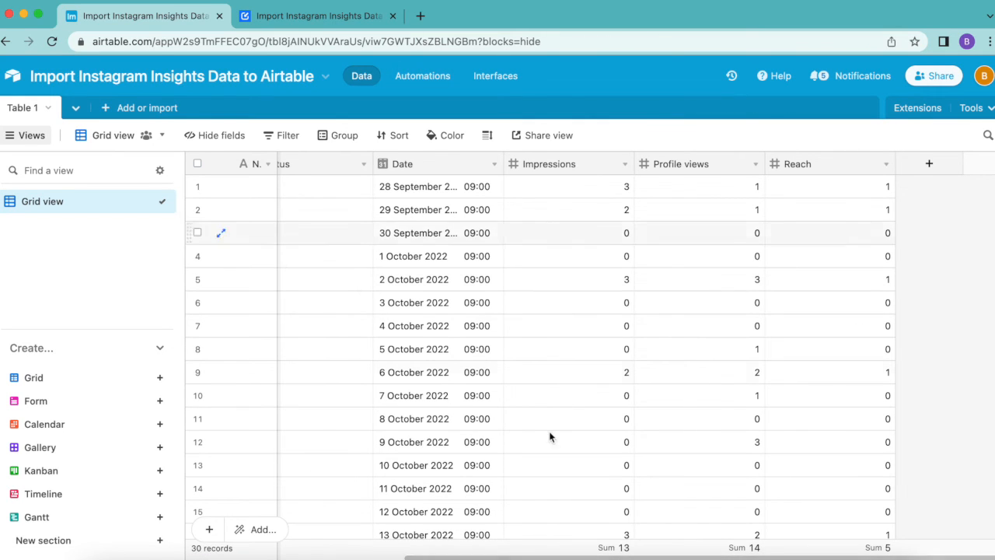
{"action": "scroll", "coordinate": [577, 435], "scroll_direction": "down", "scroll_amount": 10}
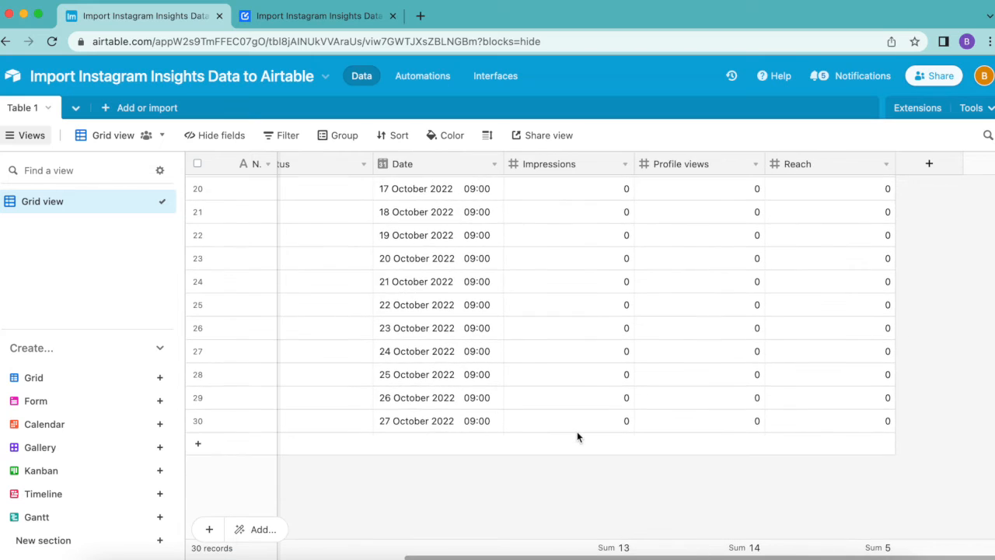
{"action": "scroll", "coordinate": [577, 437], "scroll_direction": "up", "scroll_amount": 10}
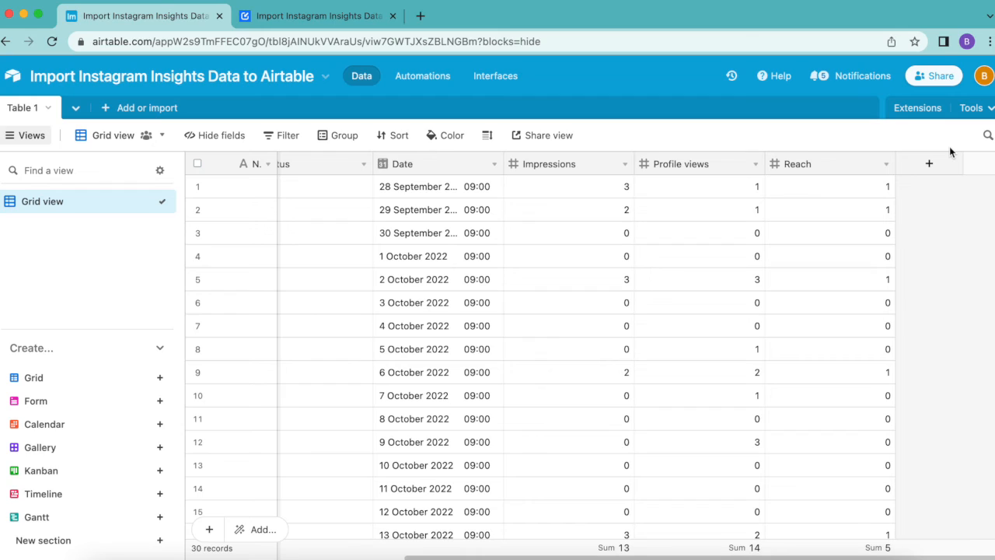
Step: Reopen the Fetch Daily Instagram Insights request in fullscreen Data Fetcher and open the Airtable API key entry for its schedule
{"action": "left_click", "coordinate": [918, 110]}
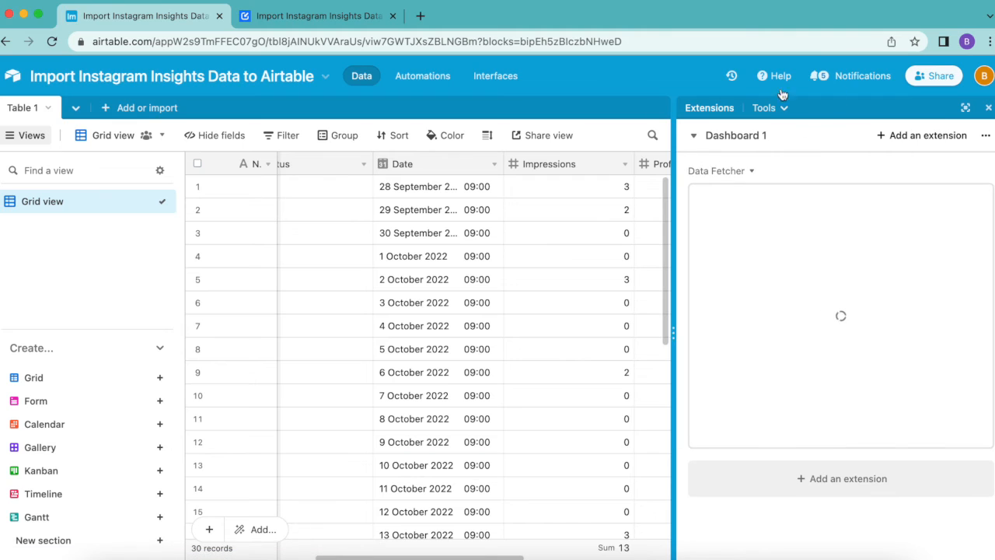
{"action": "left_click", "coordinate": [968, 171]}
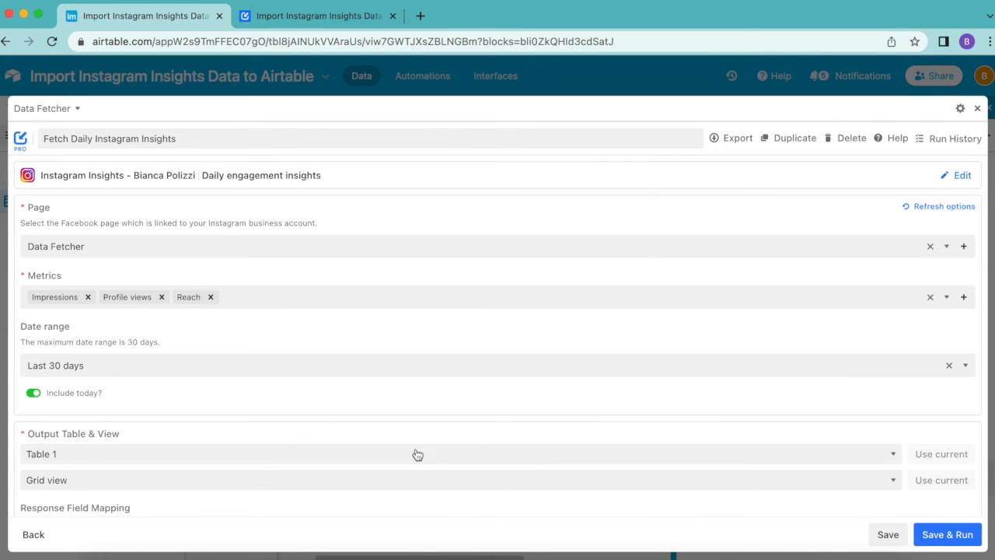
{"action": "scroll", "coordinate": [484, 453], "scroll_direction": "down", "scroll_amount": 4}
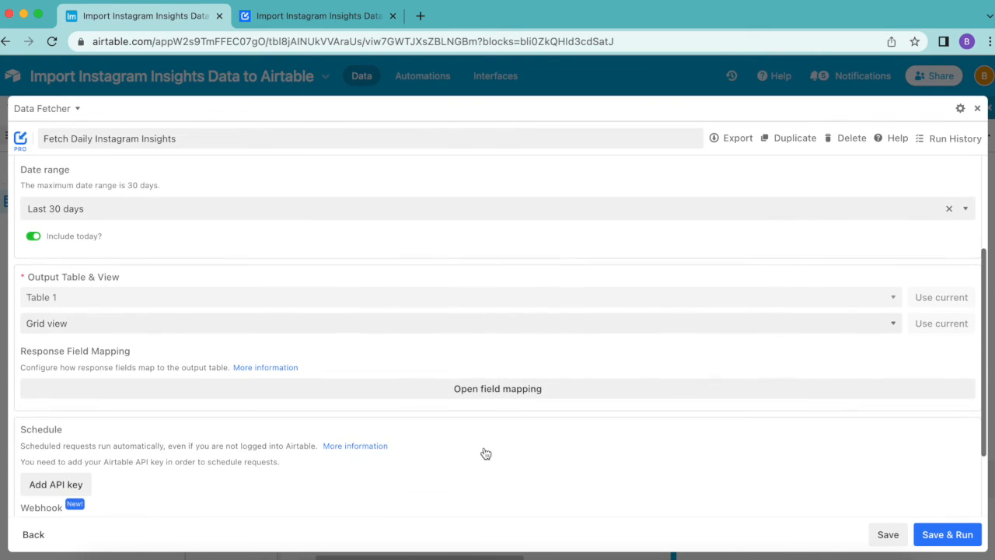
{"action": "scroll", "coordinate": [485, 453], "scroll_direction": "down", "scroll_amount": 3}
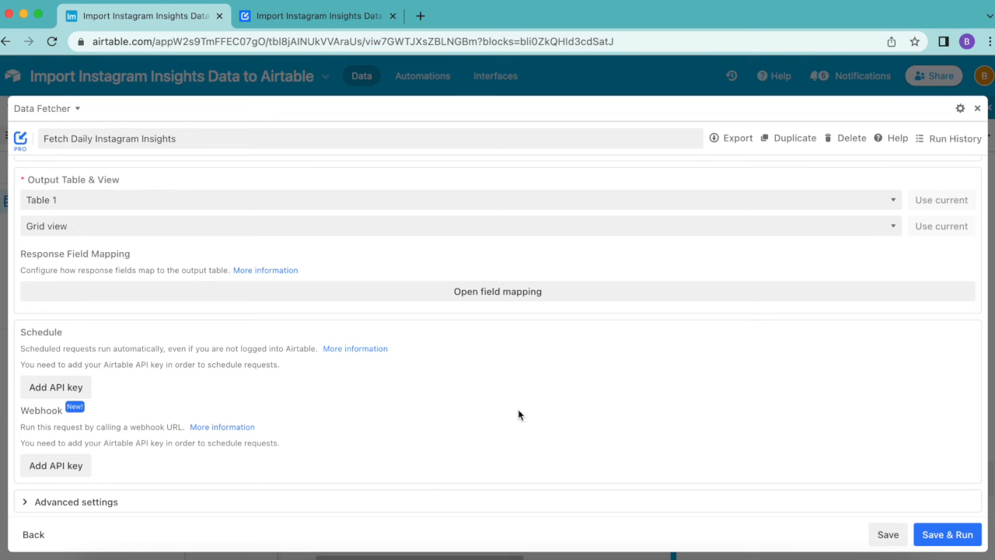
{"action": "left_click", "coordinate": [69, 388]}
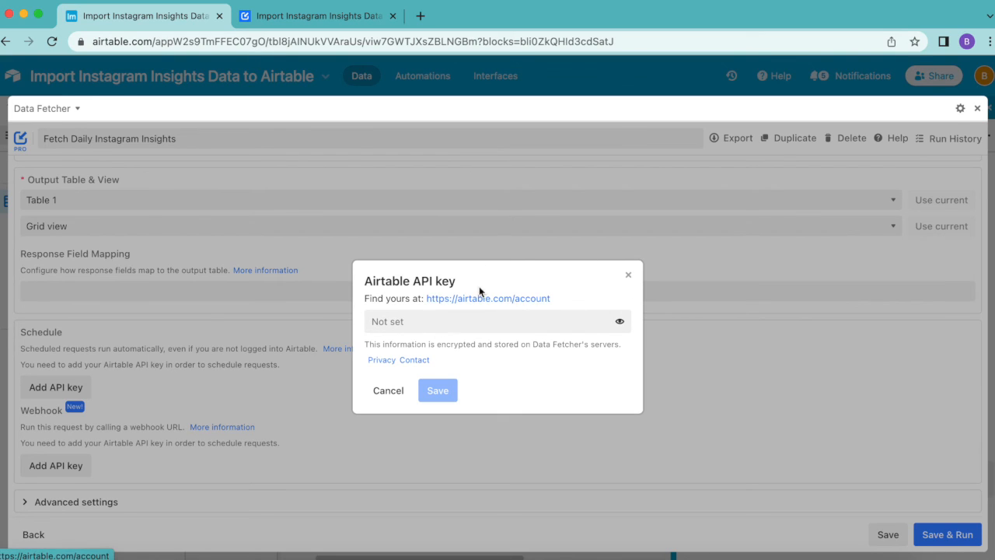
Step: Generate a personal API key in the API section of the Airtable account page
{"action": "left_click", "coordinate": [457, 298]}
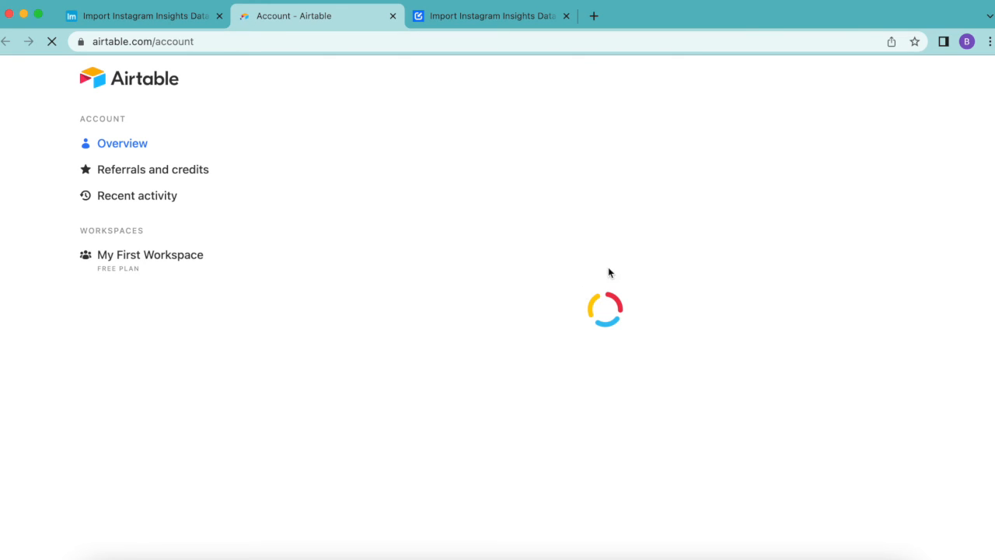
{"action": "scroll", "coordinate": [661, 217], "scroll_direction": "down", "scroll_amount": 3}
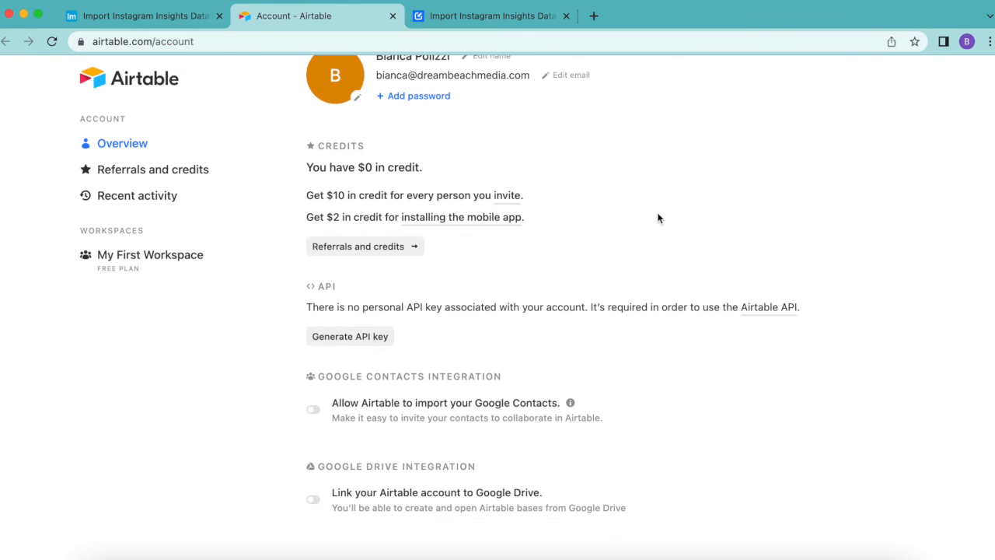
{"action": "left_click", "coordinate": [355, 336]}
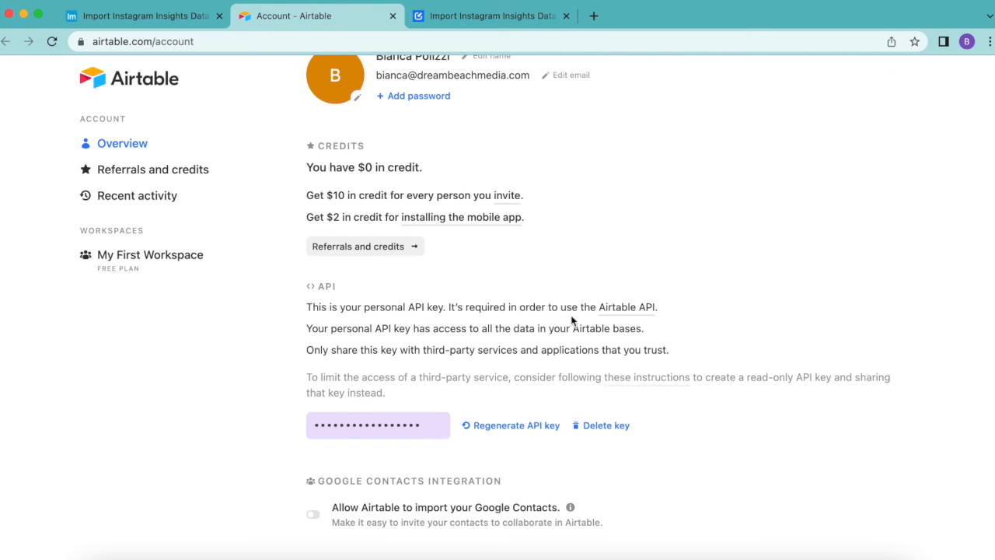
Step: Return to the Data Fetcher request, paste the personal API key into the Airtable API key field and save it
{"action": "left_click", "coordinate": [177, 21]}
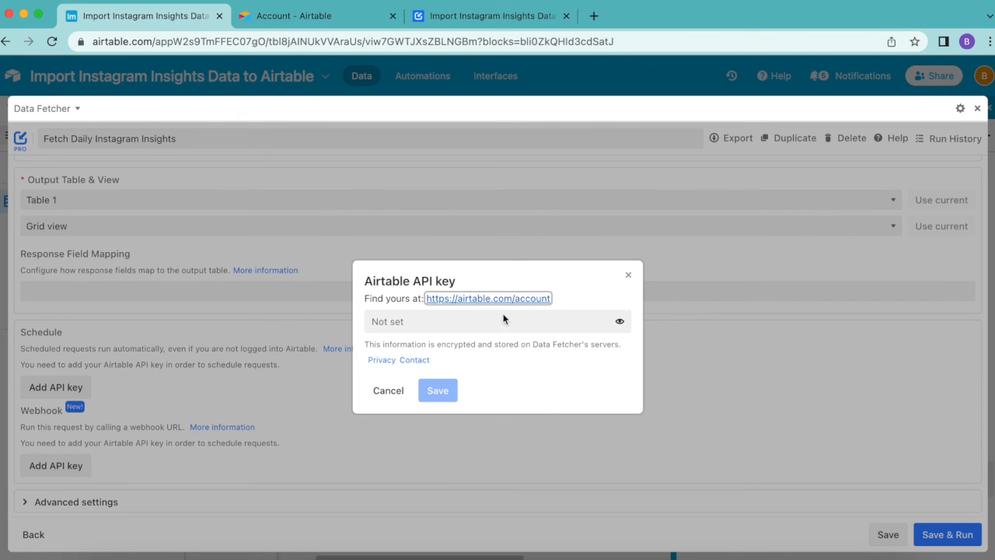
{"action": "left_click", "coordinate": [581, 322]}
{"action": "key", "text": "super+v"}
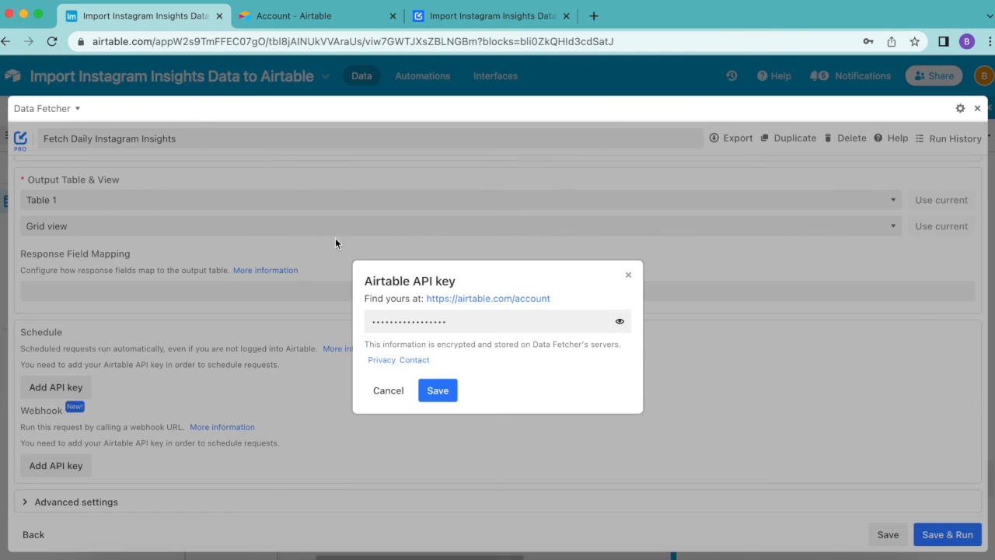
{"action": "left_click", "coordinate": [437, 392]}
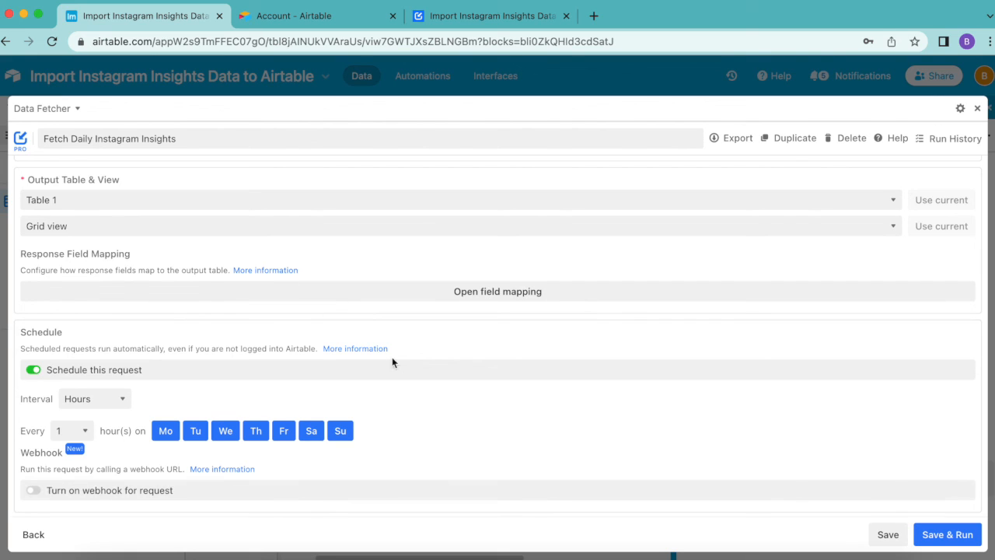
Step: Keep the schedule at every 1 hour on all seven days, save the request, and close Data Fetcher and the extensions area
{"action": "left_click", "coordinate": [86, 398]}
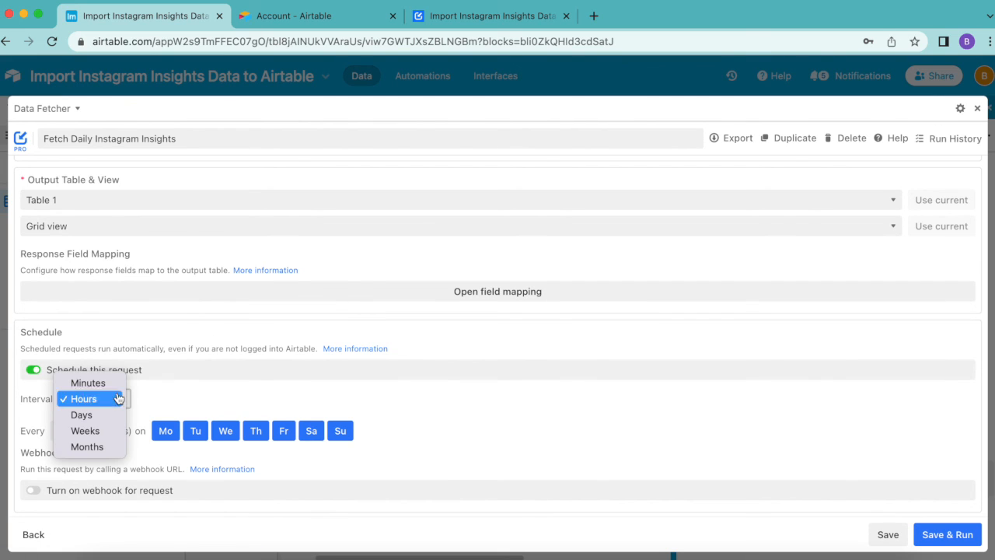
{"action": "left_click", "coordinate": [174, 395]}
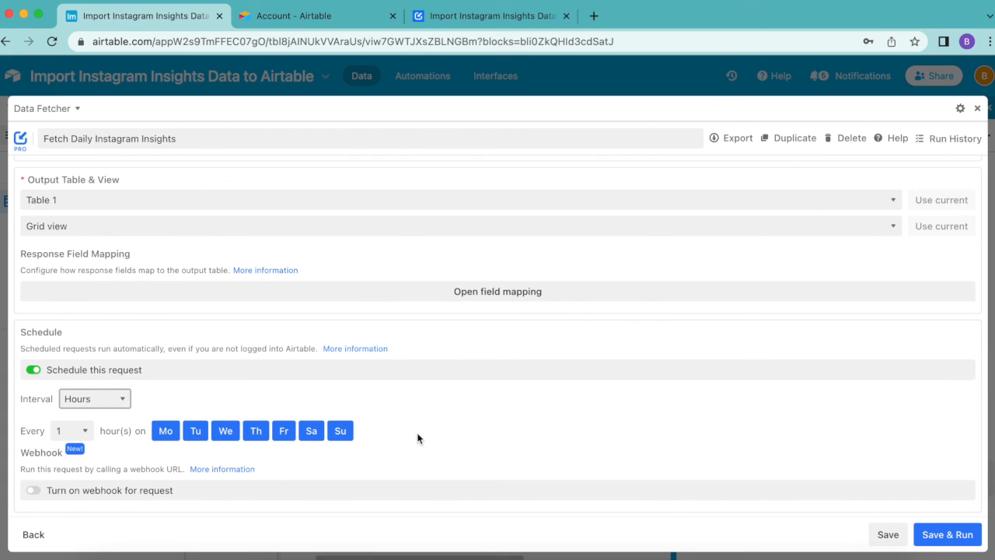
{"action": "left_click", "coordinate": [889, 535]}
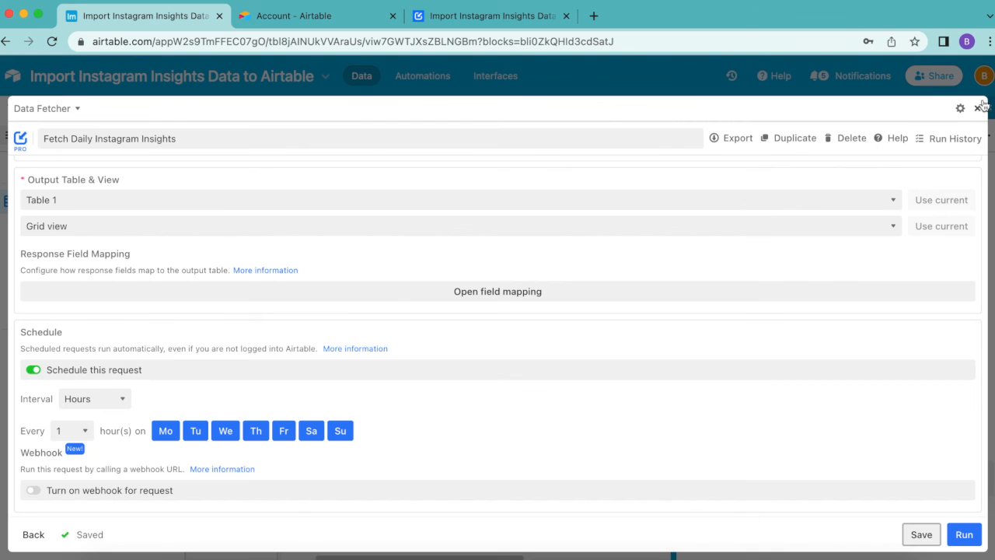
{"action": "left_click", "coordinate": [977, 109]}
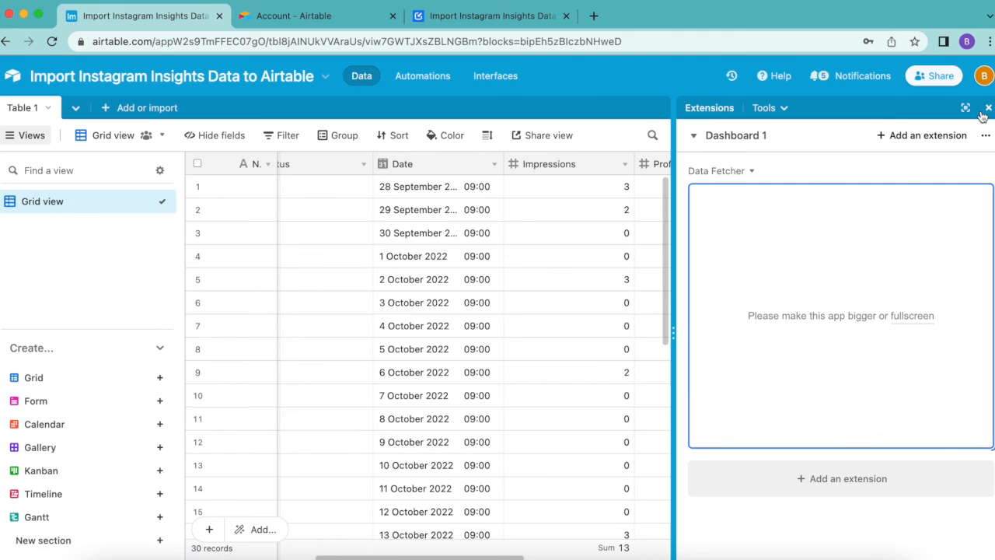
{"action": "left_click", "coordinate": [985, 110]}
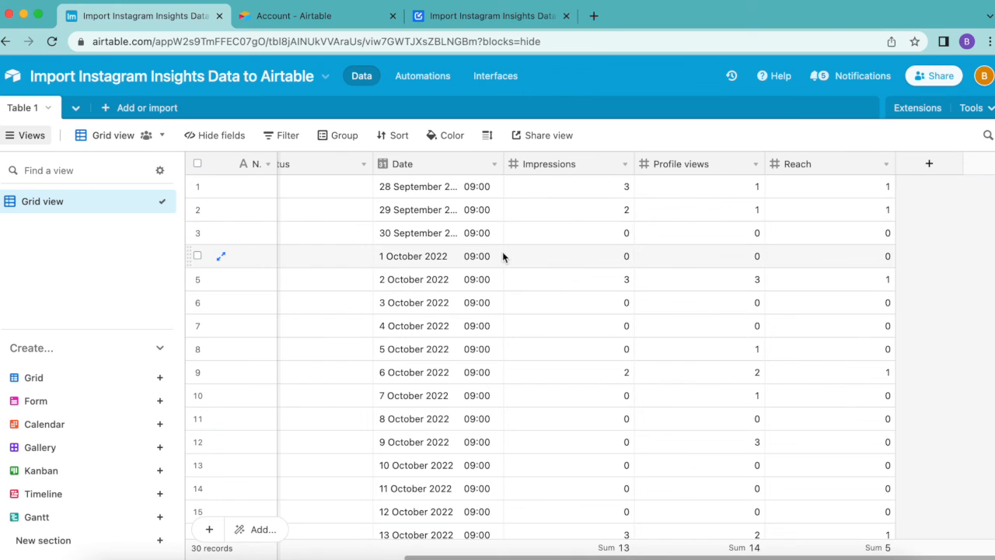
Step: Switch to the Data Fetcher blog guide on importing Instagram Insights data to Airtable and skim its setup instructions
{"action": "left_click", "coordinate": [466, 17]}
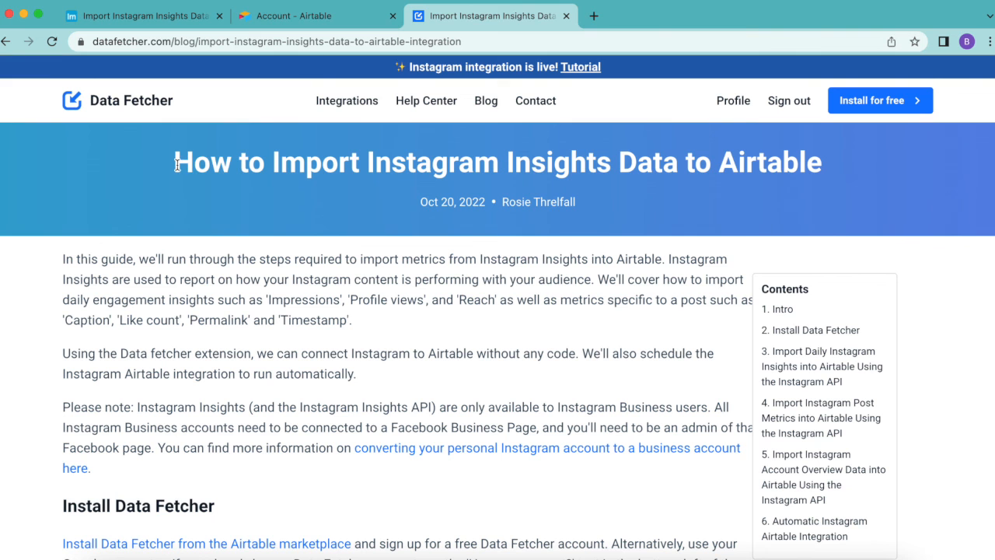
{"action": "scroll", "coordinate": [580, 363], "scroll_direction": "down", "scroll_amount": 20}
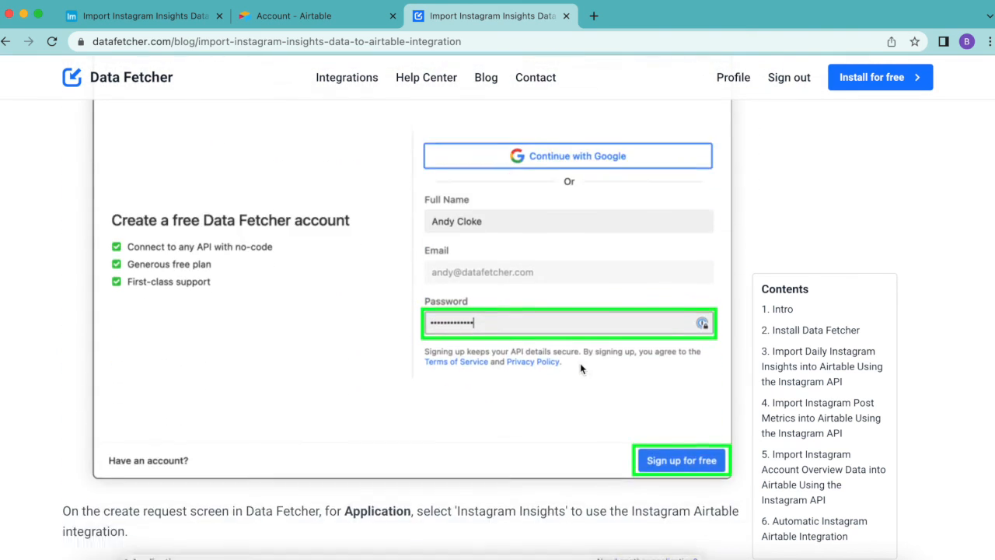
{"action": "scroll", "coordinate": [580, 363], "scroll_direction": "down", "scroll_amount": 20}
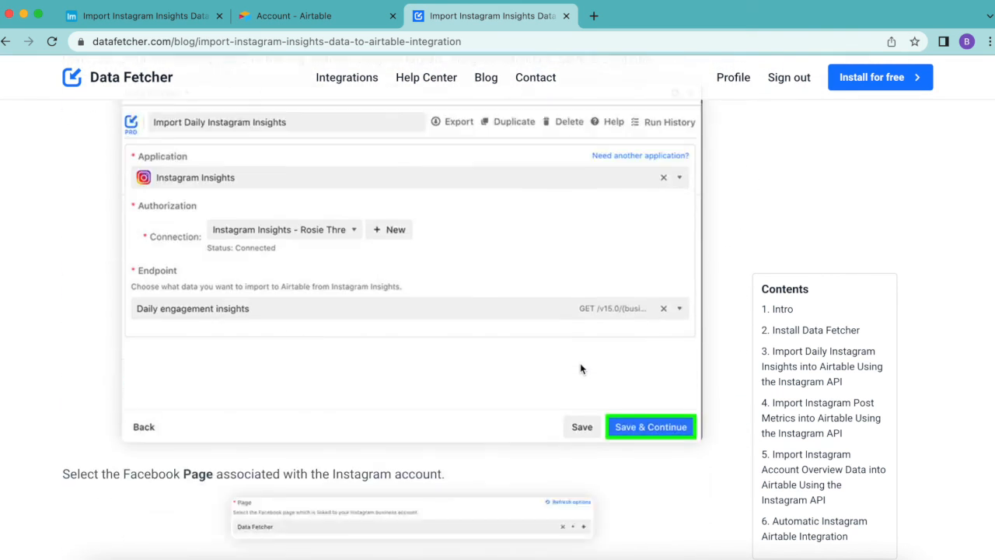
{"action": "scroll", "coordinate": [555, 483], "scroll_direction": "down", "scroll_amount": 8}
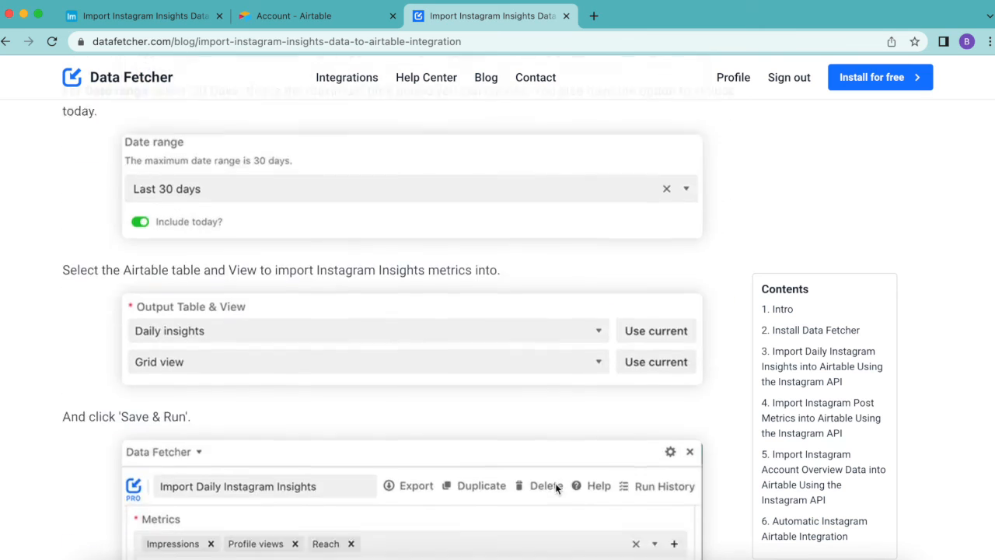
{"action": "scroll", "coordinate": [555, 482], "scroll_direction": "up", "scroll_amount": 20}
{"action": "scroll", "coordinate": [555, 483], "scroll_direction": "up", "scroll_amount": 20}
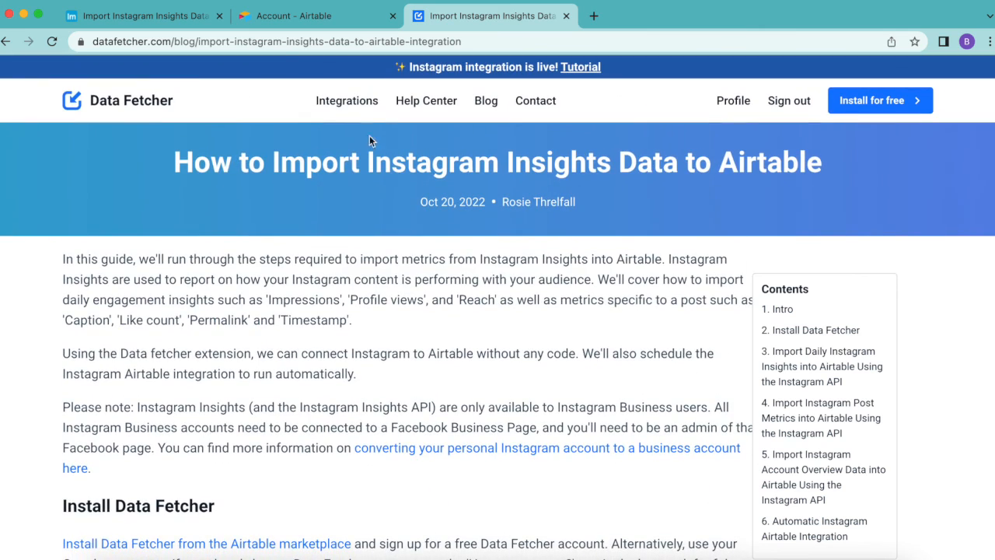